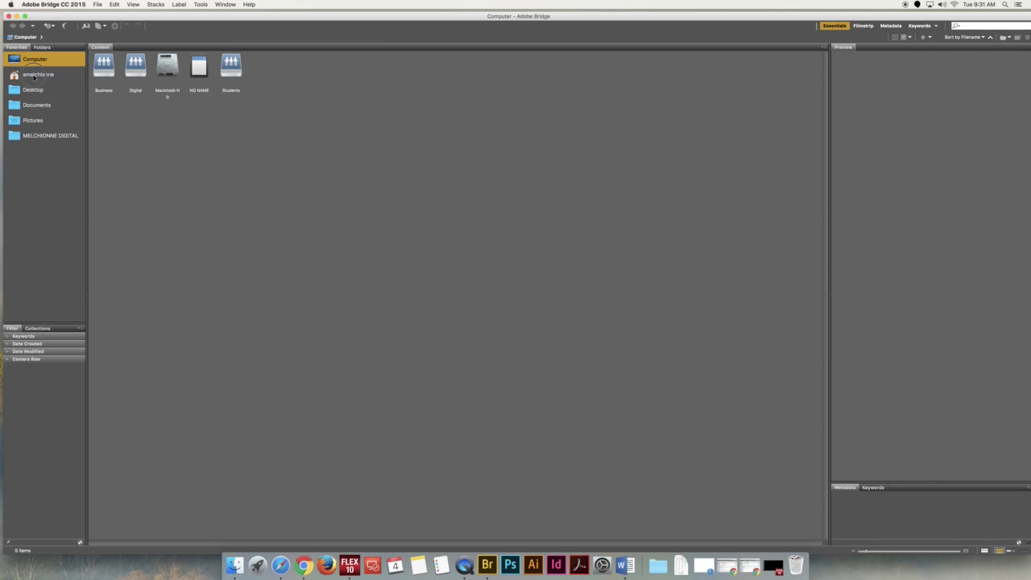
Browse the home folder, return to the Computer location and open the Students drive.
{"action": "left_click", "coordinate": [36, 75]}
{"action": "left_click", "coordinate": [291, 70]}
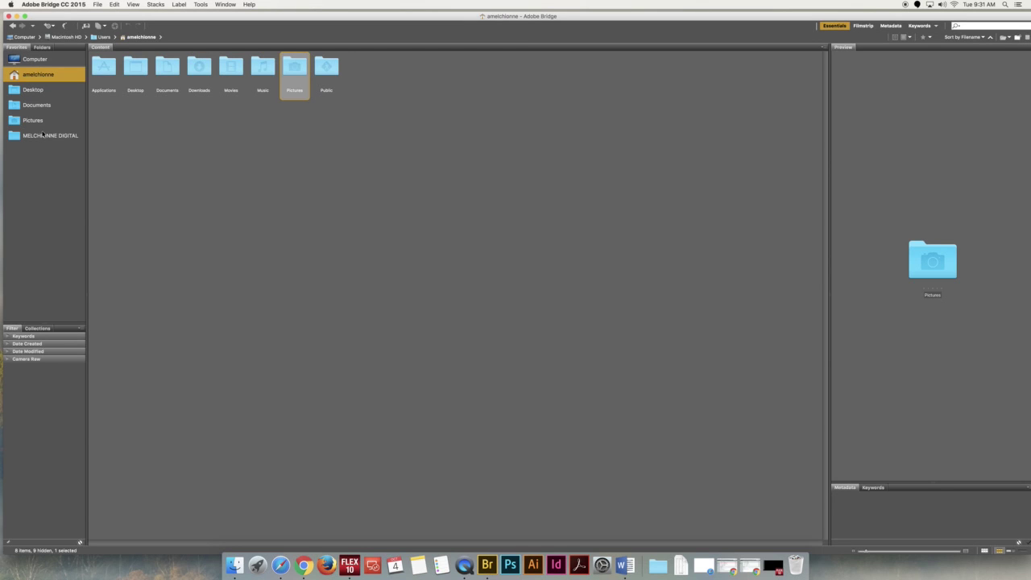
{"action": "left_click", "coordinate": [30, 60]}
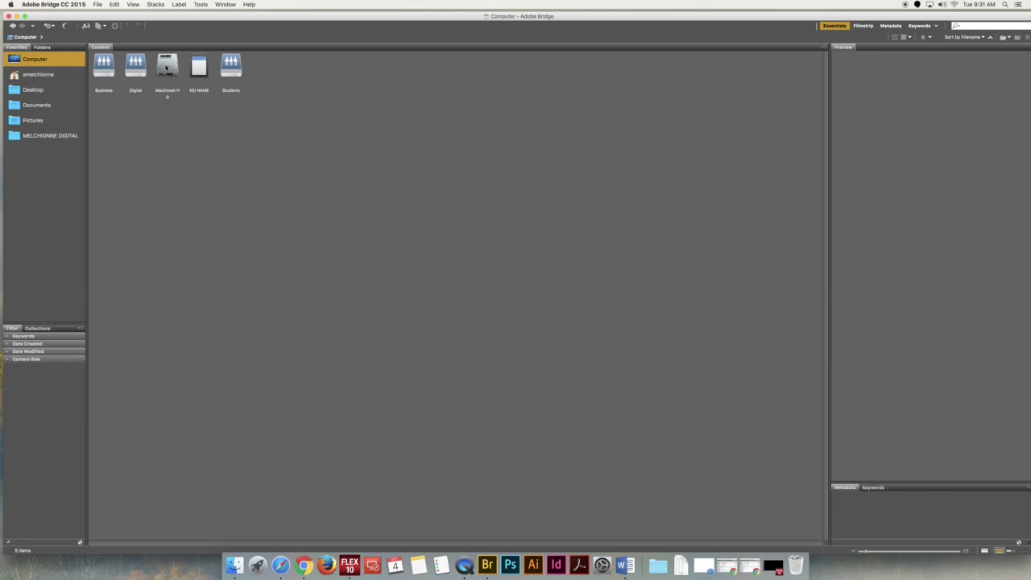
{"action": "double_click", "coordinate": [230, 67]}
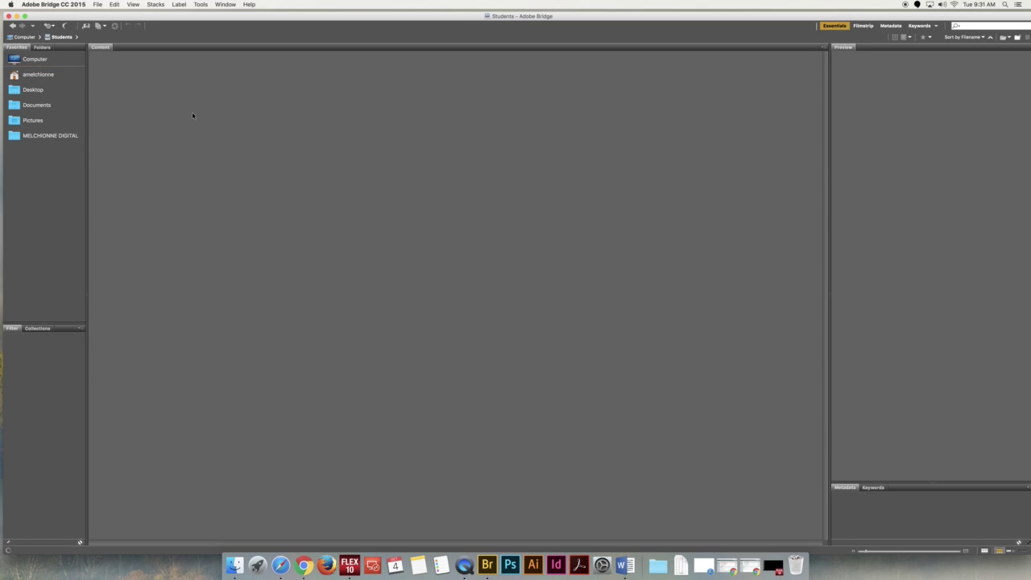
Find the aa000000 folder in the Students drive and add it to the Favorites.
{"action": "scroll", "coordinate": [214, 163], "scroll_direction": "down", "scroll_amount": 10}
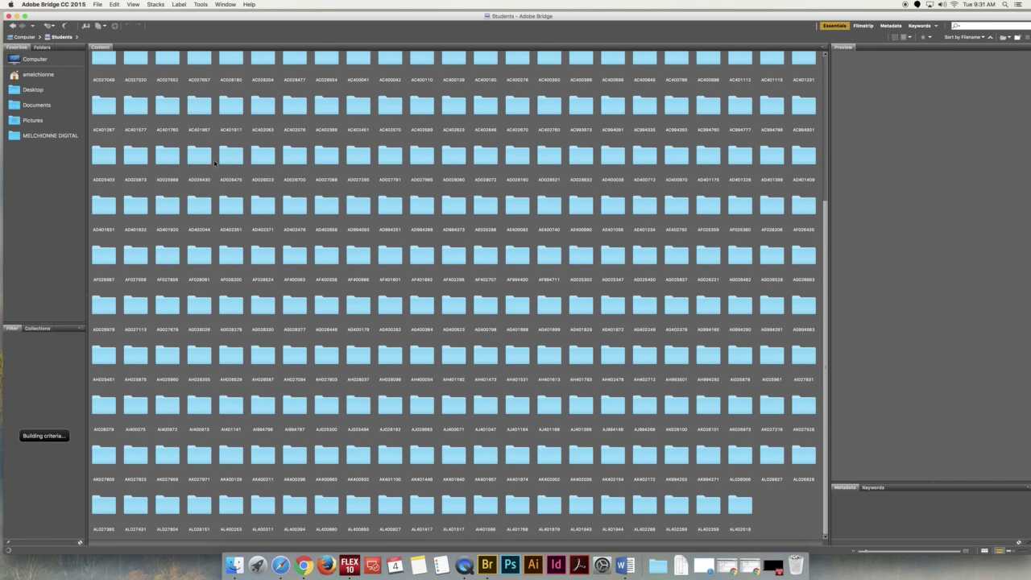
{"action": "scroll", "coordinate": [214, 163], "scroll_direction": "up", "scroll_amount": 5}
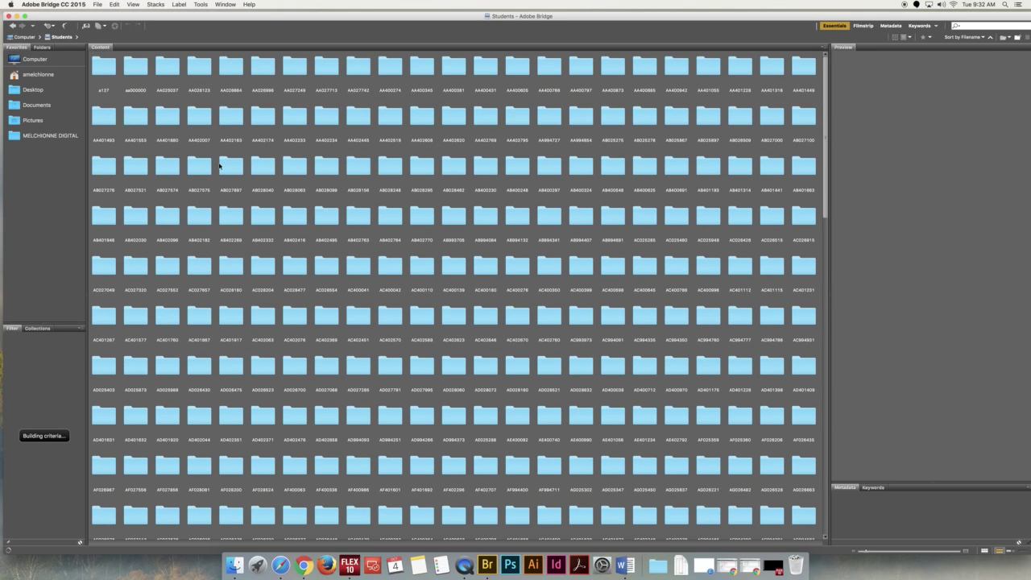
{"action": "scroll", "coordinate": [169, 111], "scroll_direction": "down", "scroll_amount": 1}
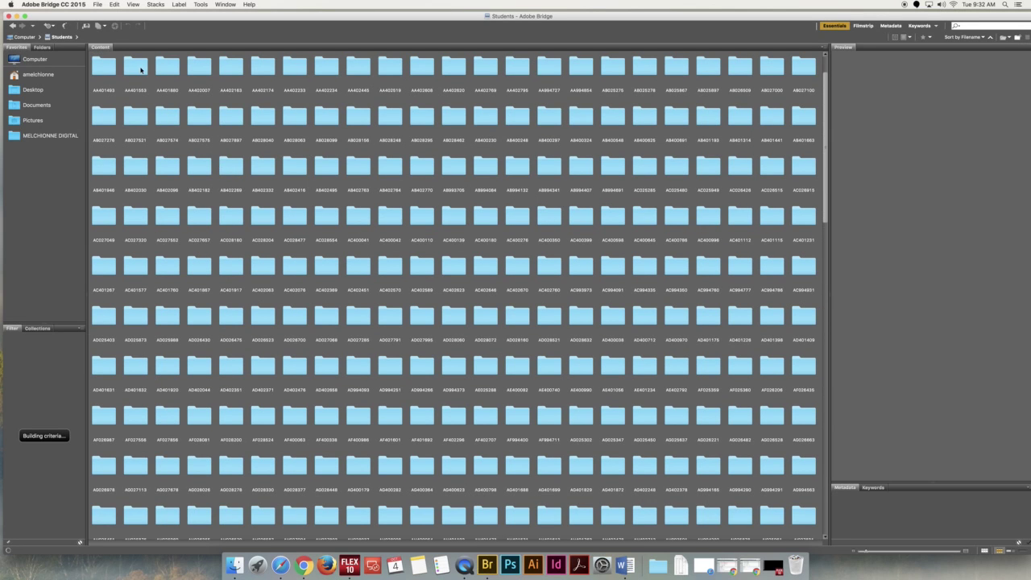
{"action": "scroll", "coordinate": [155, 95], "scroll_direction": "up", "scroll_amount": 1}
{"action": "left_click", "coordinate": [137, 66]}
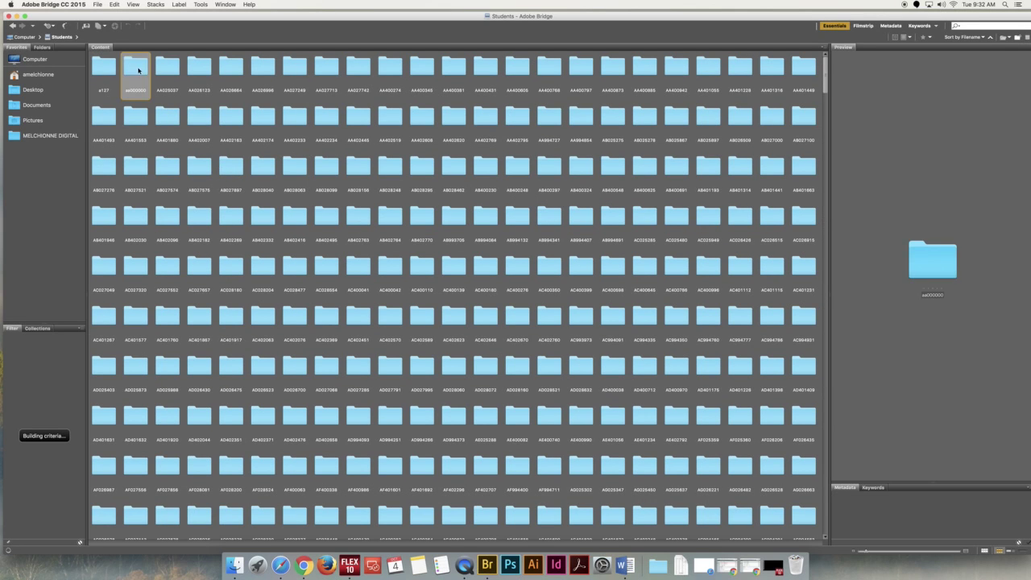
{"action": "left_click_drag", "start_coordinate": [86, 132], "coordinate": [41, 154]}
{"action": "left_click", "coordinate": [36, 151]}
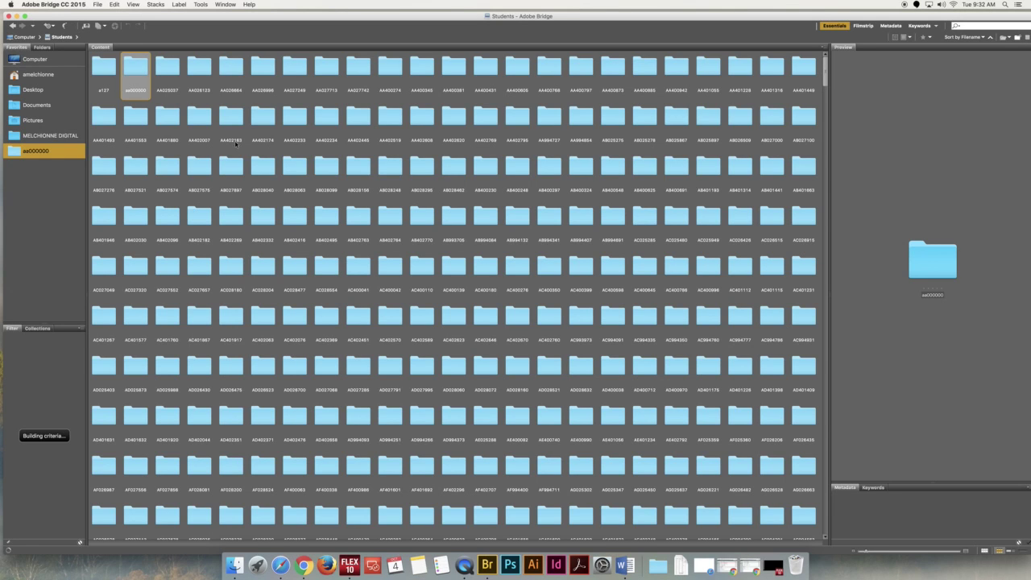
{"action": "left_click", "coordinate": [13, 26]}
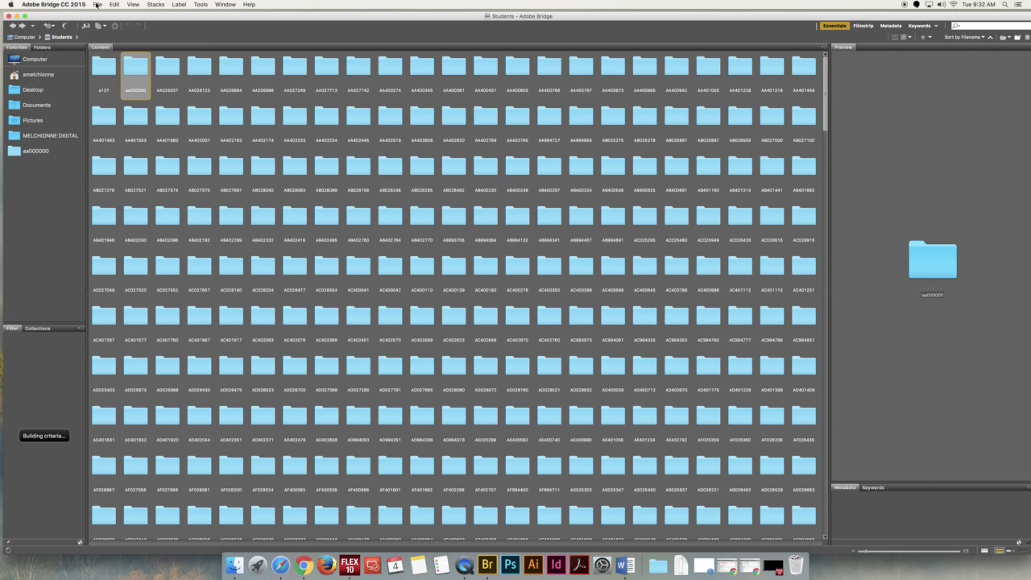
Start getting photos from the camera and switch the Photo Downloader to its advanced dialog.
{"action": "left_click", "coordinate": [97, 4]}
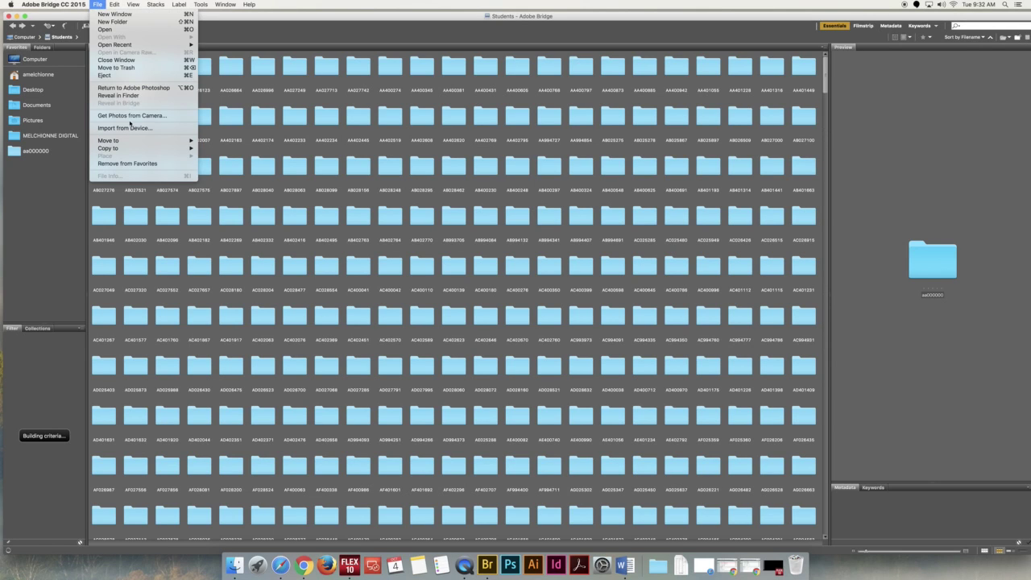
{"action": "left_click", "coordinate": [131, 117]}
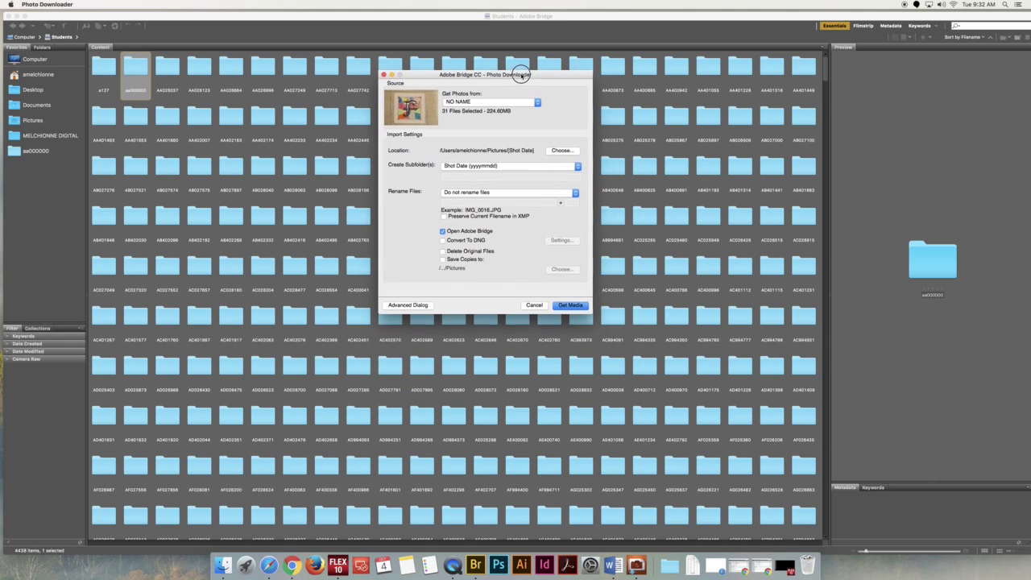
{"action": "left_click_drag", "start_coordinate": [553, 173], "coordinate": [524, 78]}
{"action": "left_click", "coordinate": [422, 304]}
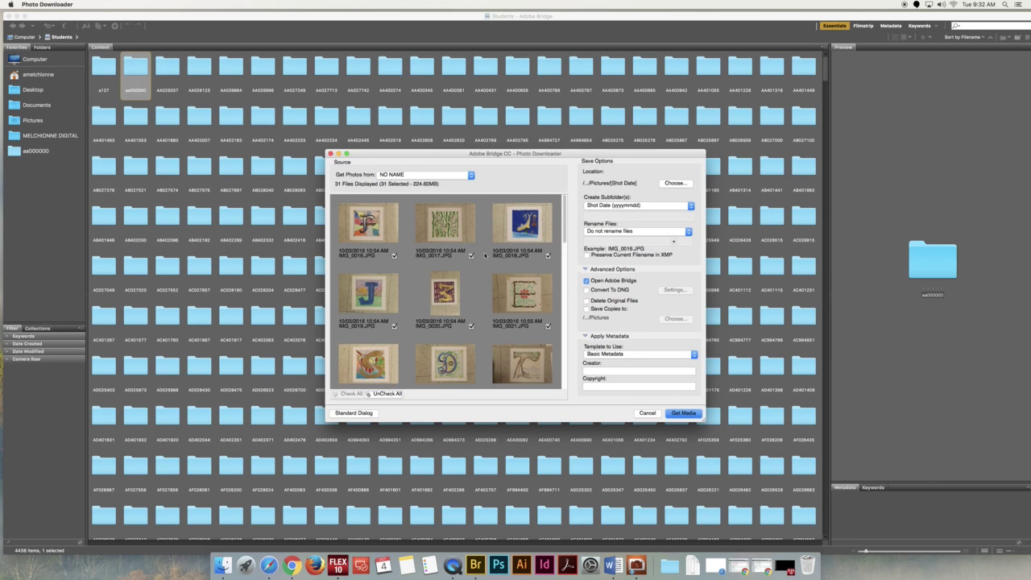
{"action": "left_click_drag", "start_coordinate": [488, 158], "coordinate": [385, 86]}
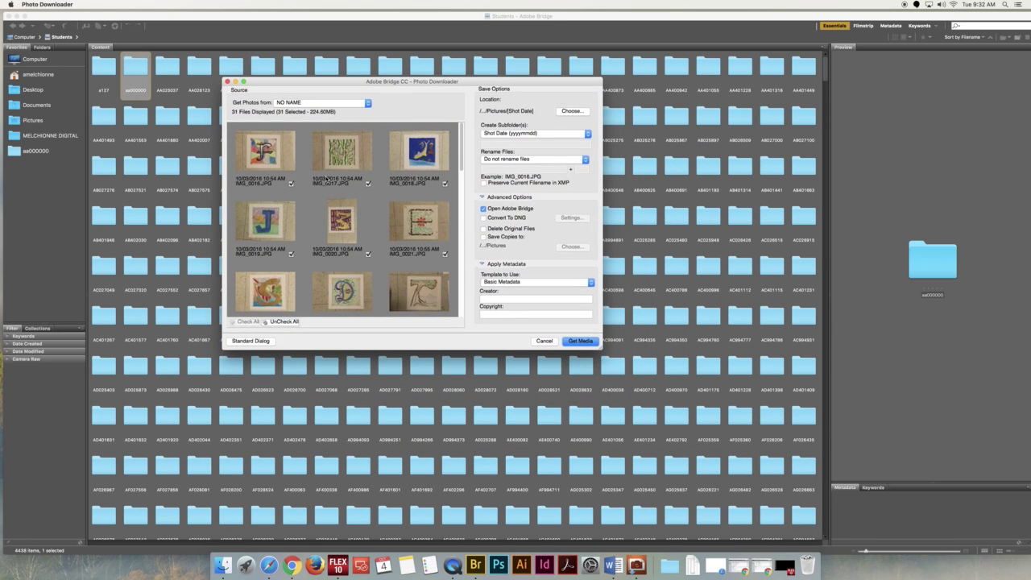
Look through the photos on the NO NAME card and refresh the list of photo sources.
{"action": "scroll", "coordinate": [329, 216], "scroll_direction": "down", "scroll_amount": 5}
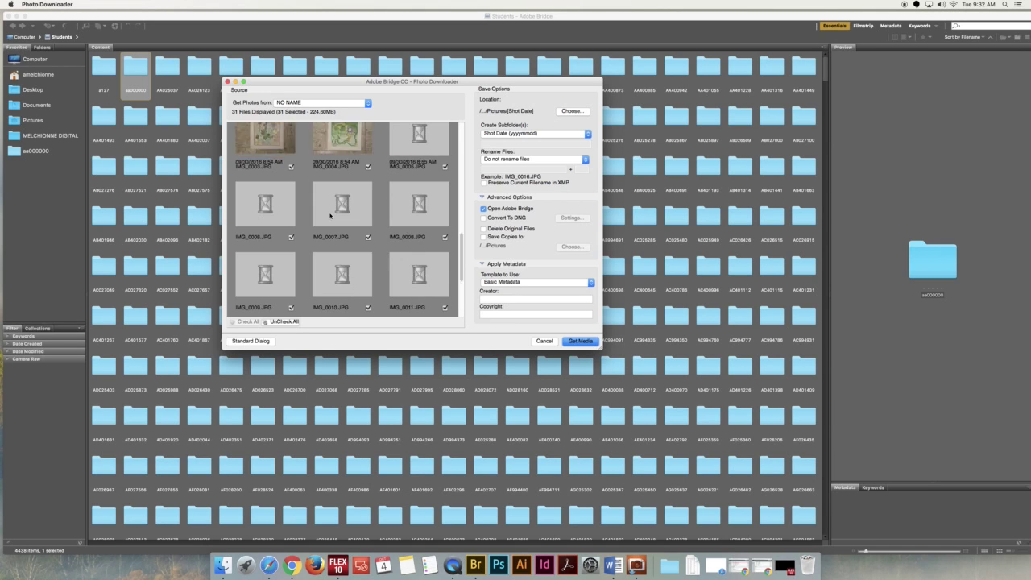
{"action": "scroll", "coordinate": [338, 207], "scroll_direction": "down", "scroll_amount": 1}
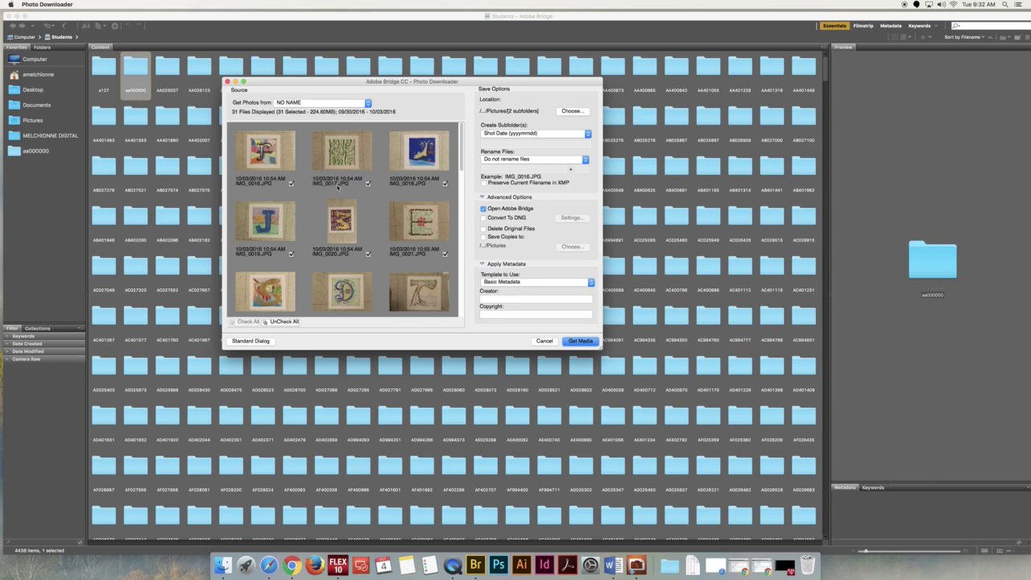
{"action": "left_click", "coordinate": [316, 104]}
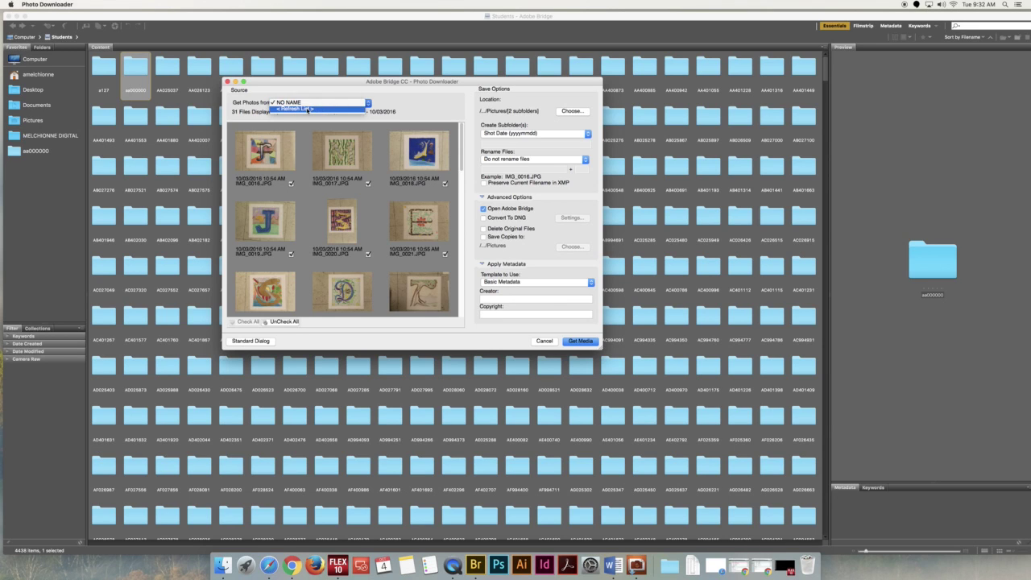
{"action": "left_click", "coordinate": [307, 109]}
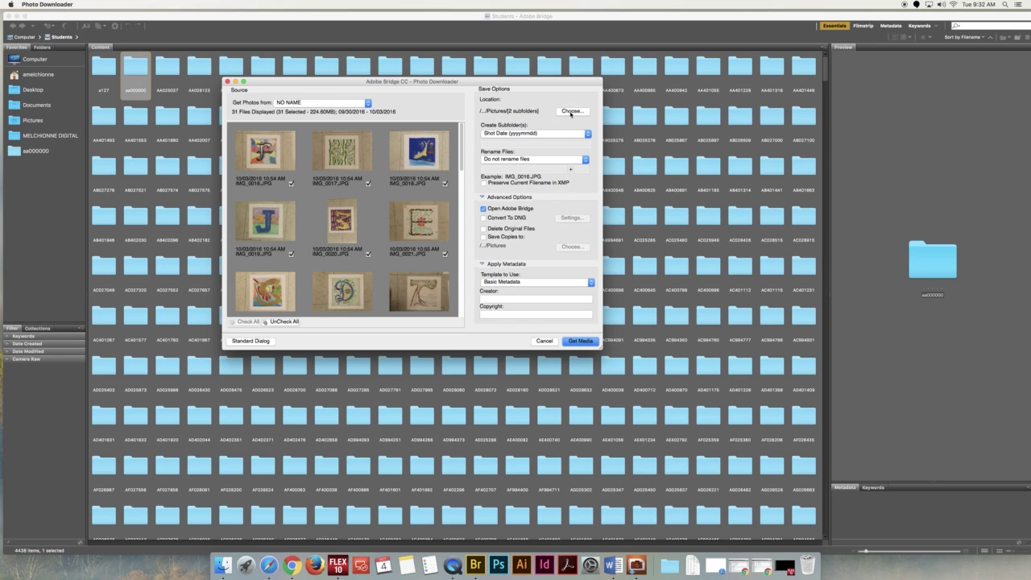
Open the save location chooser and browse the aa000000 and DIGITAL PHOTO 3 folders.
{"action": "left_click", "coordinate": [570, 112]}
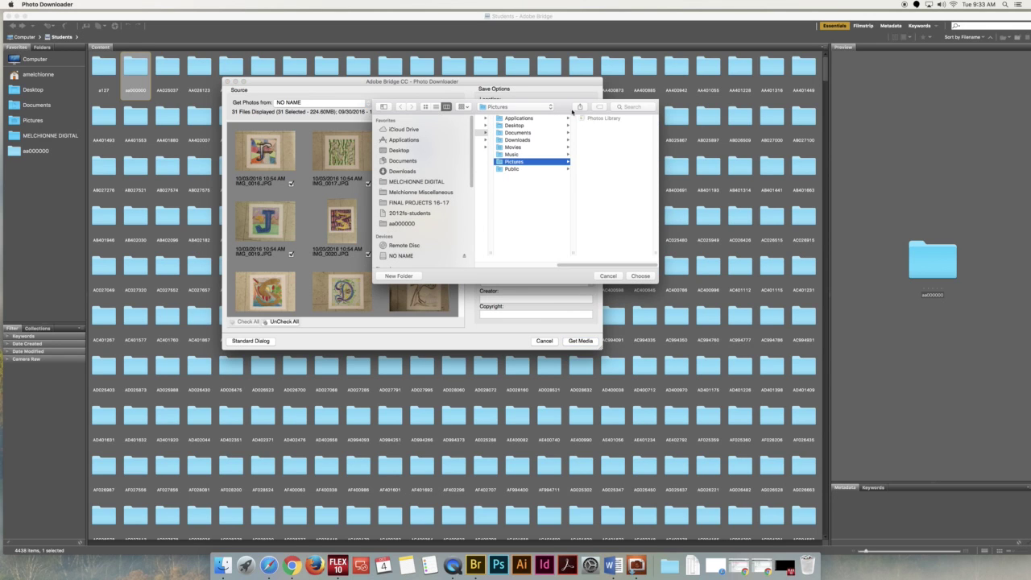
{"action": "left_click", "coordinate": [400, 224]}
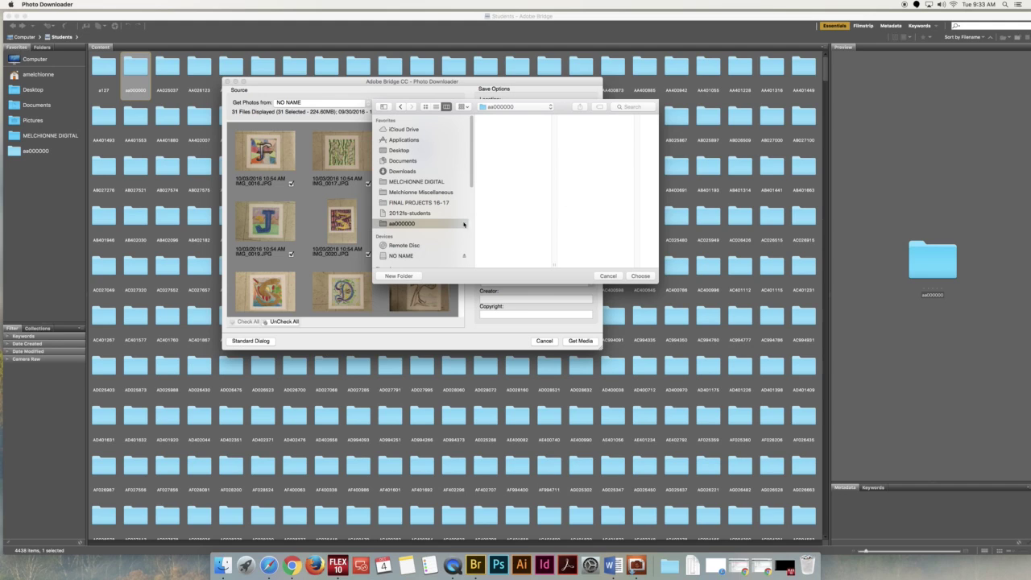
{"action": "left_click", "coordinate": [425, 187]}
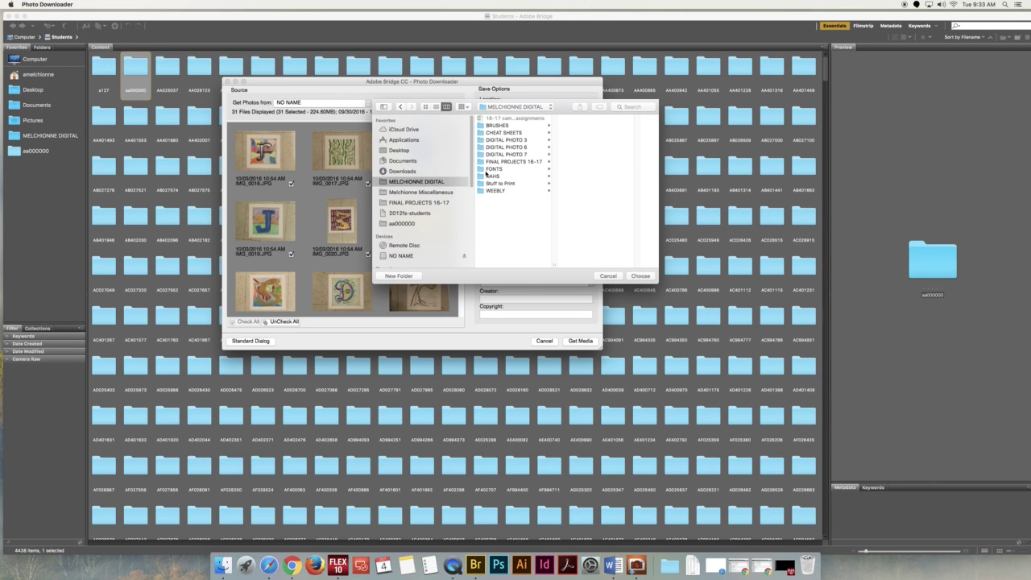
{"action": "left_click", "coordinate": [516, 141]}
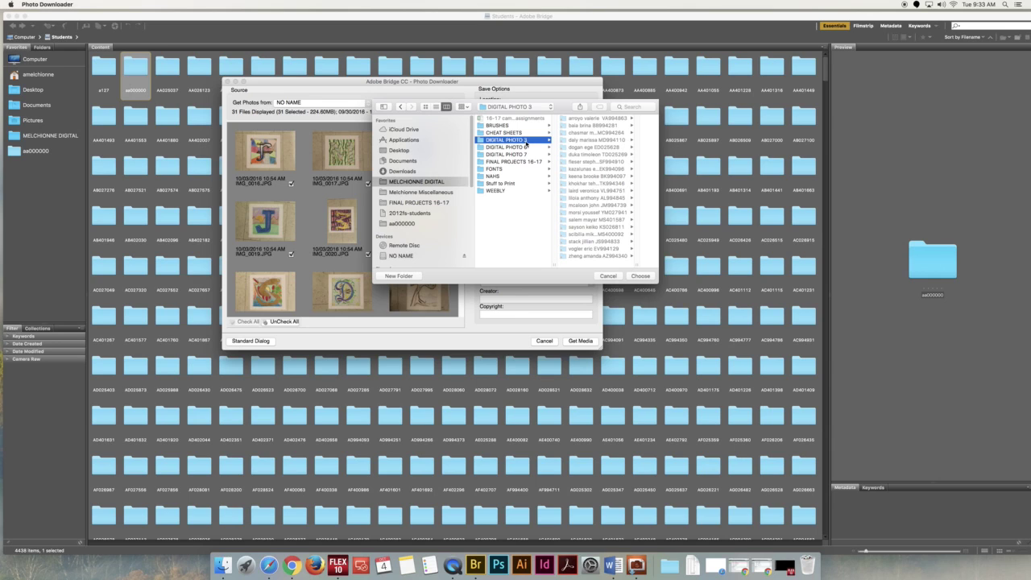
{"action": "scroll", "coordinate": [459, 236], "scroll_direction": "down", "scroll_amount": 5}
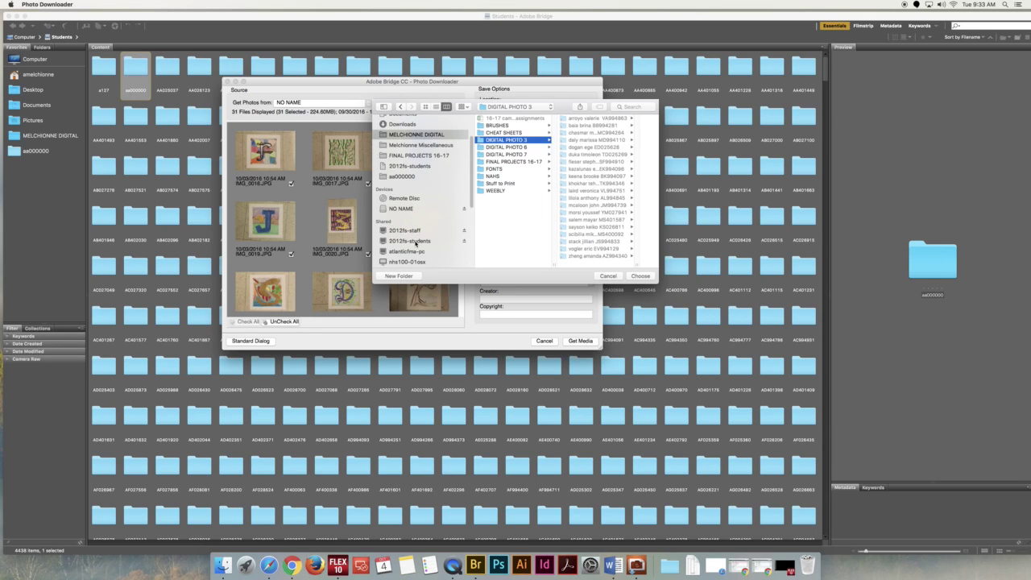
Set the save location to the aa000000 folder inside Students on the 2012fs-students server.
{"action": "left_click", "coordinate": [418, 241]}
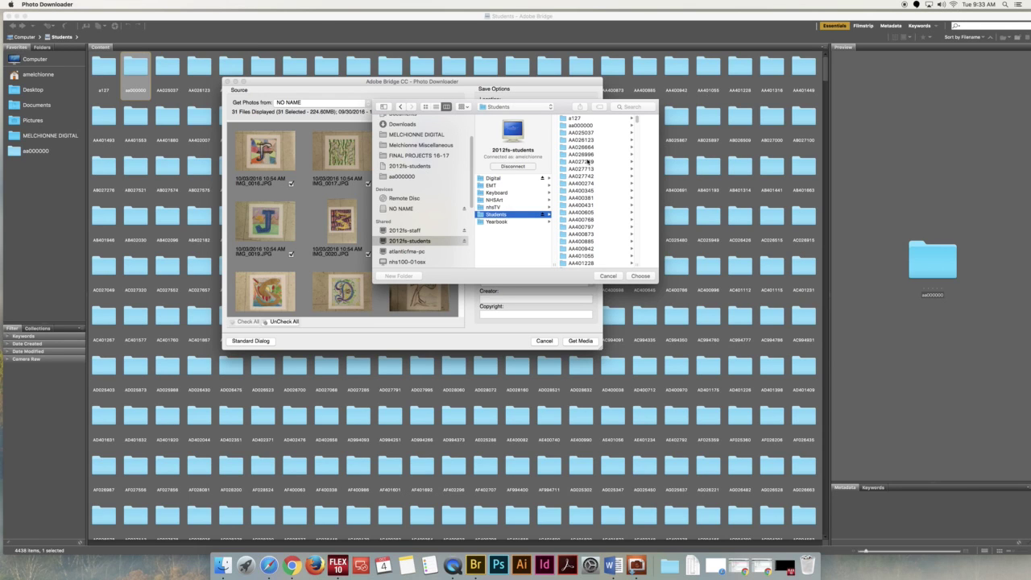
{"action": "scroll", "coordinate": [580, 137], "scroll_direction": "down", "scroll_amount": 5}
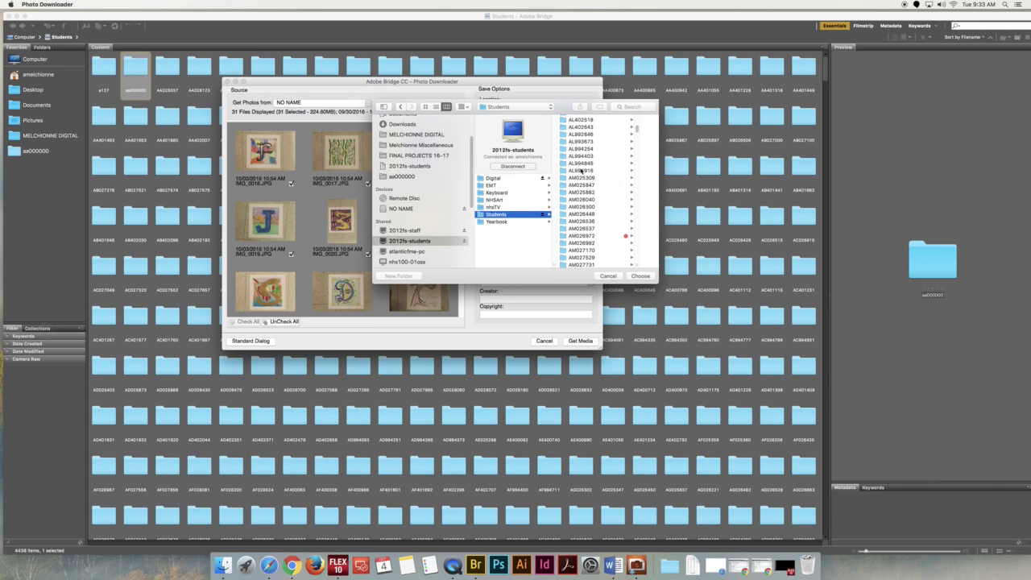
{"action": "scroll", "coordinate": [580, 153], "scroll_direction": "up", "scroll_amount": 10}
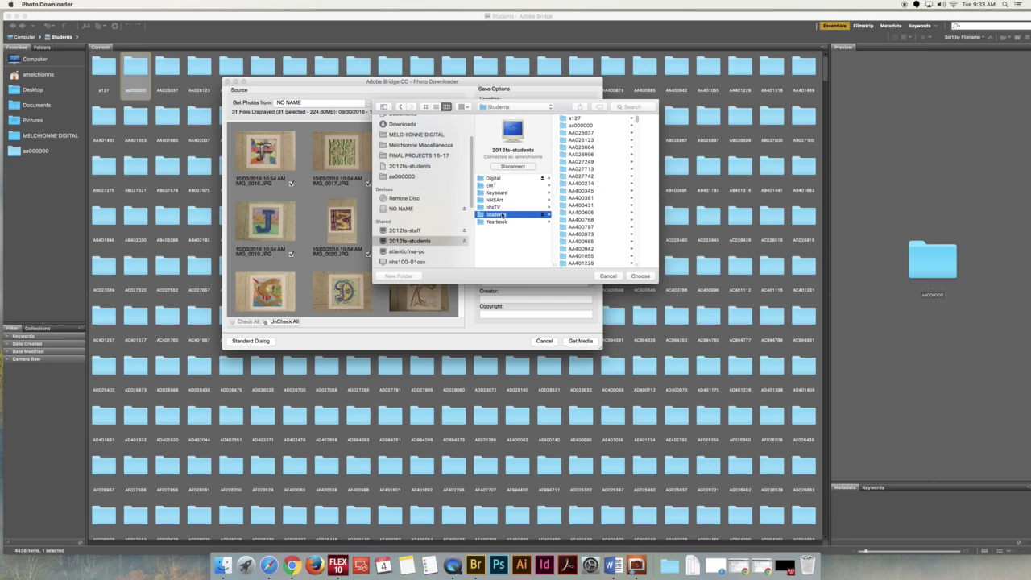
{"action": "scroll", "coordinate": [597, 223], "scroll_direction": "down", "scroll_amount": 15}
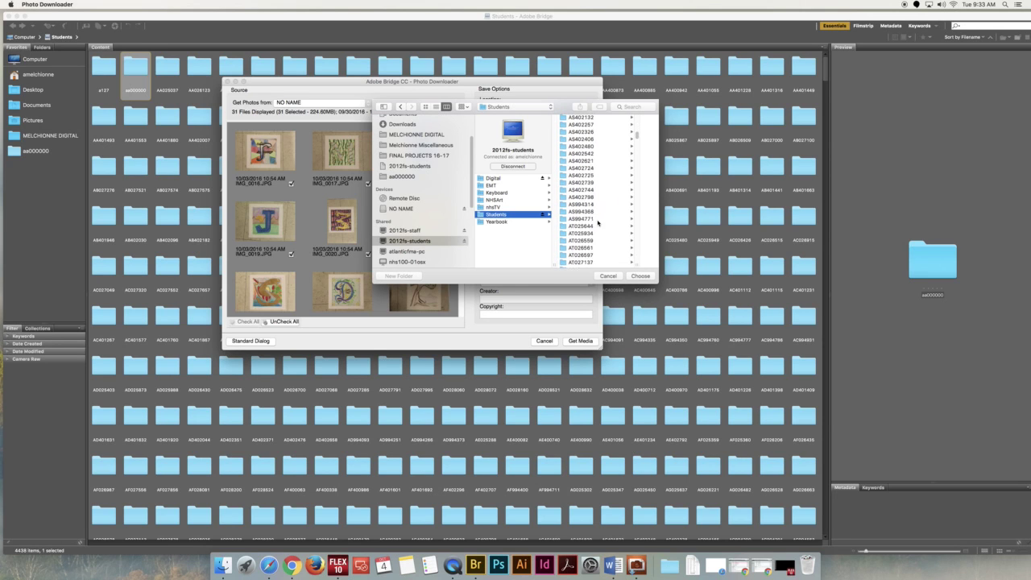
{"action": "scroll", "coordinate": [597, 223], "scroll_direction": "up", "scroll_amount": 10}
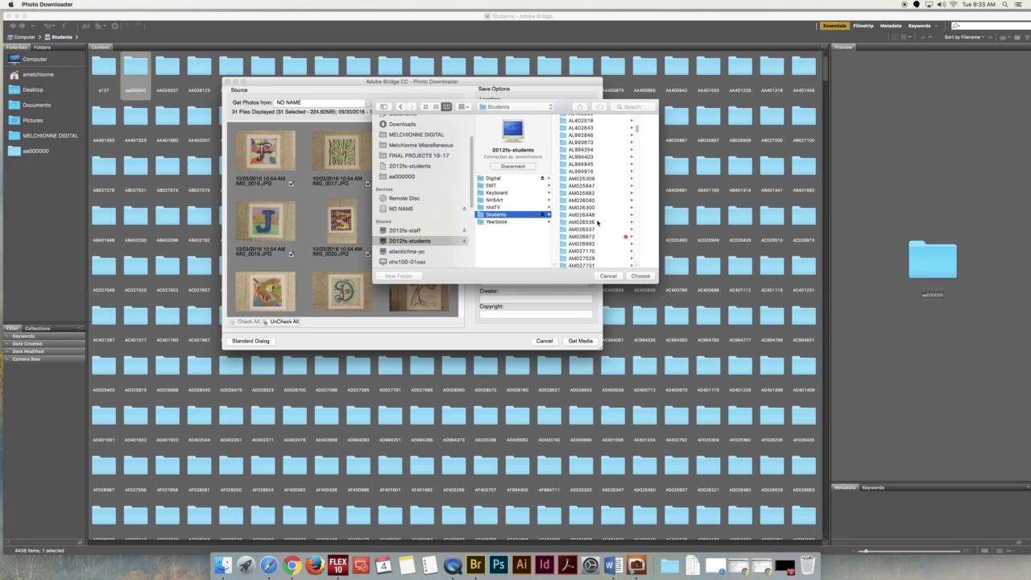
{"action": "scroll", "coordinate": [597, 223], "scroll_direction": "up", "scroll_amount": 15}
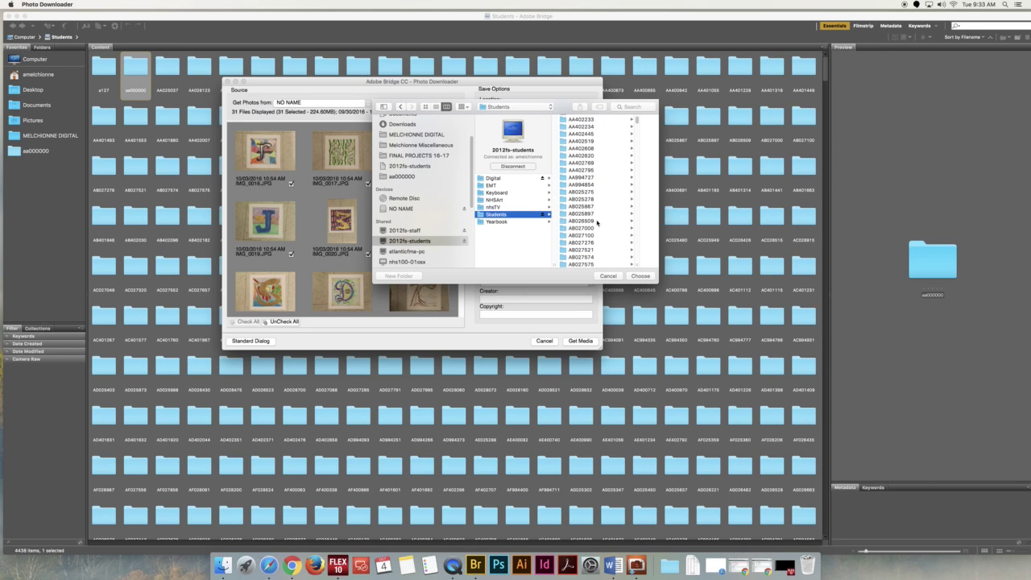
{"action": "left_click", "coordinate": [577, 127]}
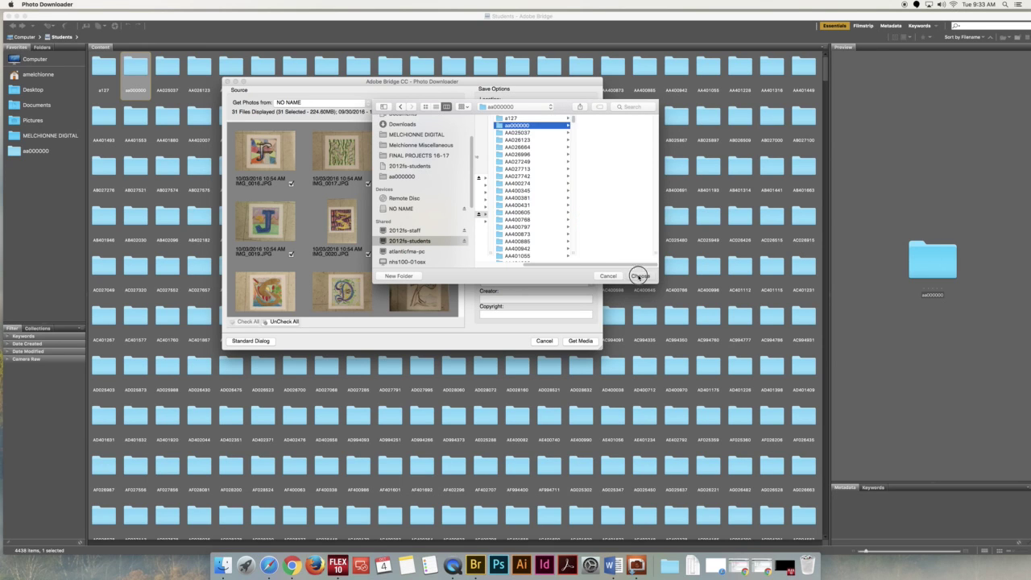
{"action": "left_click", "coordinate": [639, 276]}
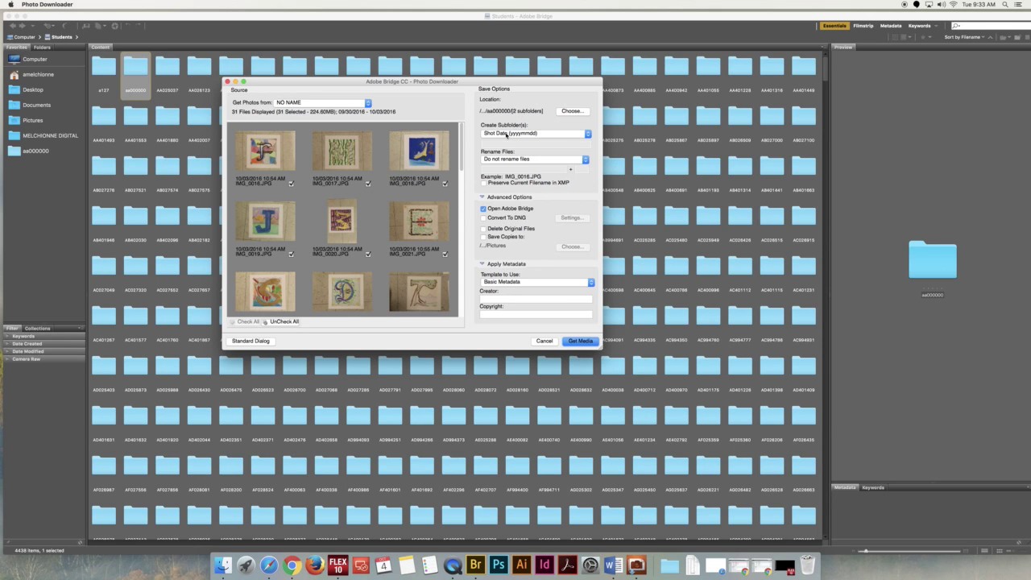
Set the subfolder option to Custom Name and name the subfolder "Illuminated Initials".
{"action": "left_click", "coordinate": [505, 134]}
{"action": "key", "text": "Up"}
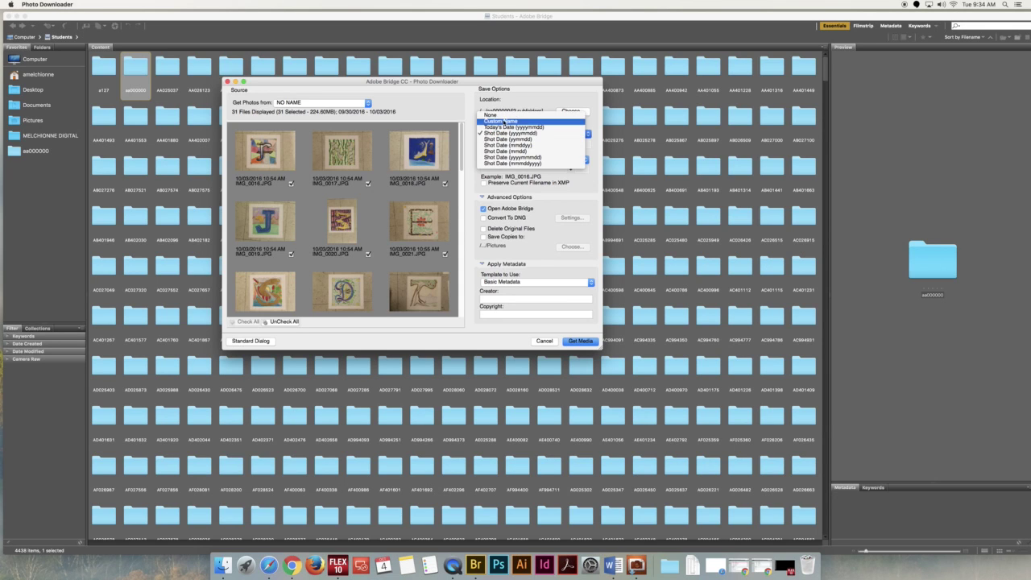
{"action": "key", "text": "Return"}
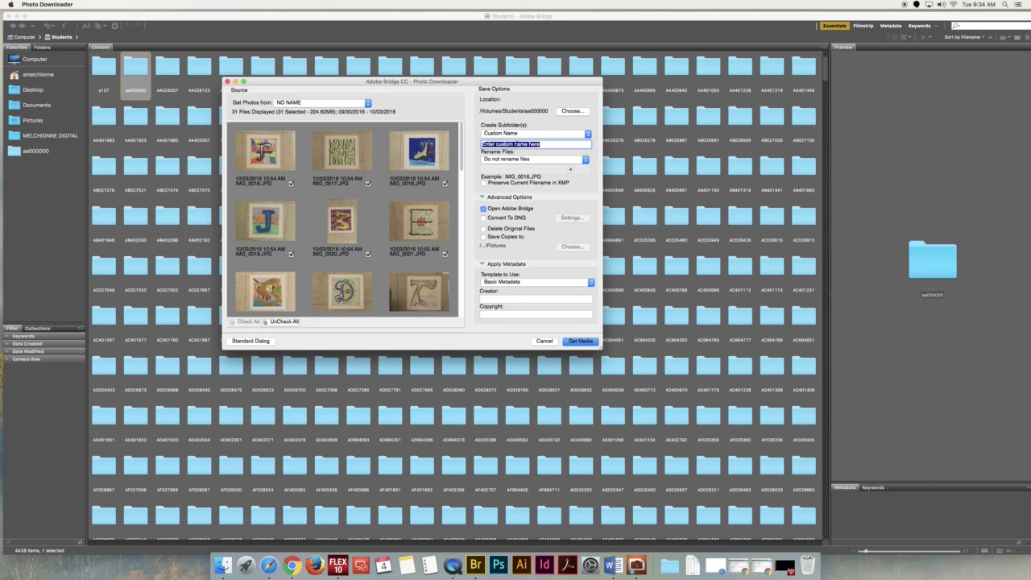
{"action": "type", "text": "lllimi"}
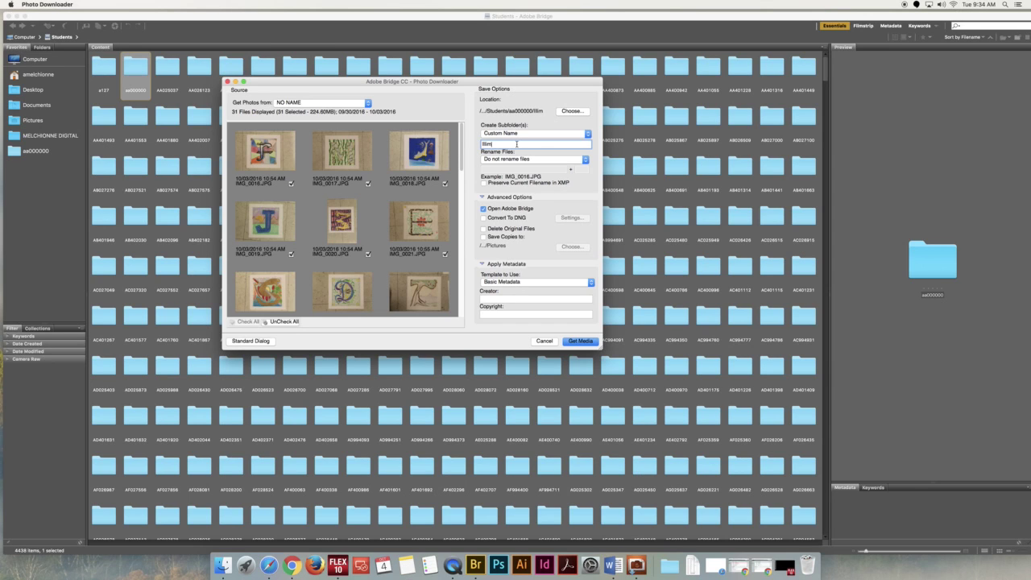
{"action": "type", "text": "inated"}
{"action": "key", "text": "BackSpace"}
{"action": "key", "text": "BackSpace"}
{"action": "key", "text": "BackSpace"}
{"action": "type", "text": "d Ini"}
{"action": "left_click", "coordinate": [483, 229]}
{"action": "left_click", "coordinate": [500, 144]}
{"action": "type", "text": "u"}
{"action": "key", "text": "BackSpace"}
{"action": "type", "text": "i"}
Import all selected photos from the card into the Illuminated Initials subfolder.
{"action": "left_click", "coordinate": [574, 342]}
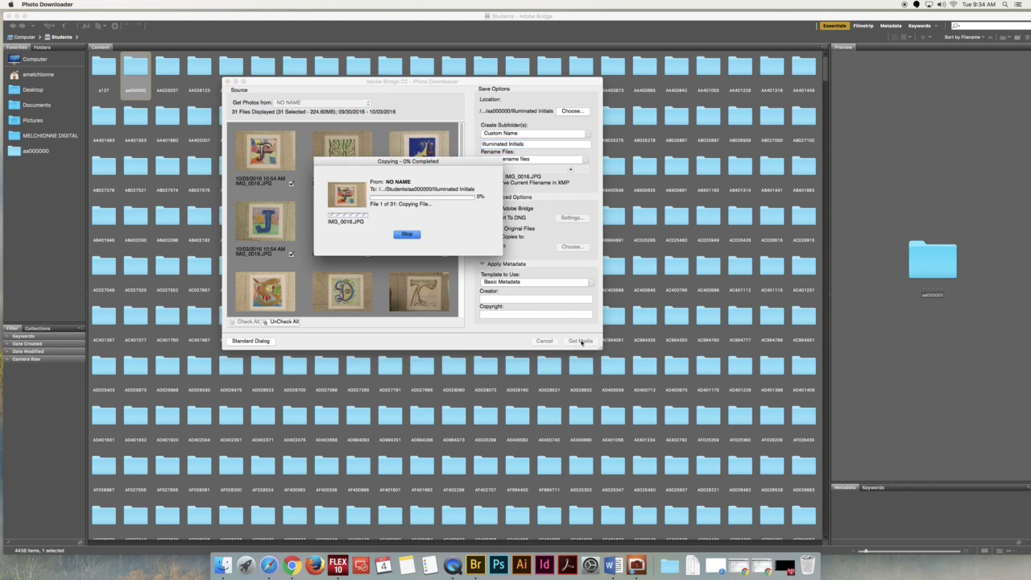
{"action": "left_click", "coordinate": [418, 219]}
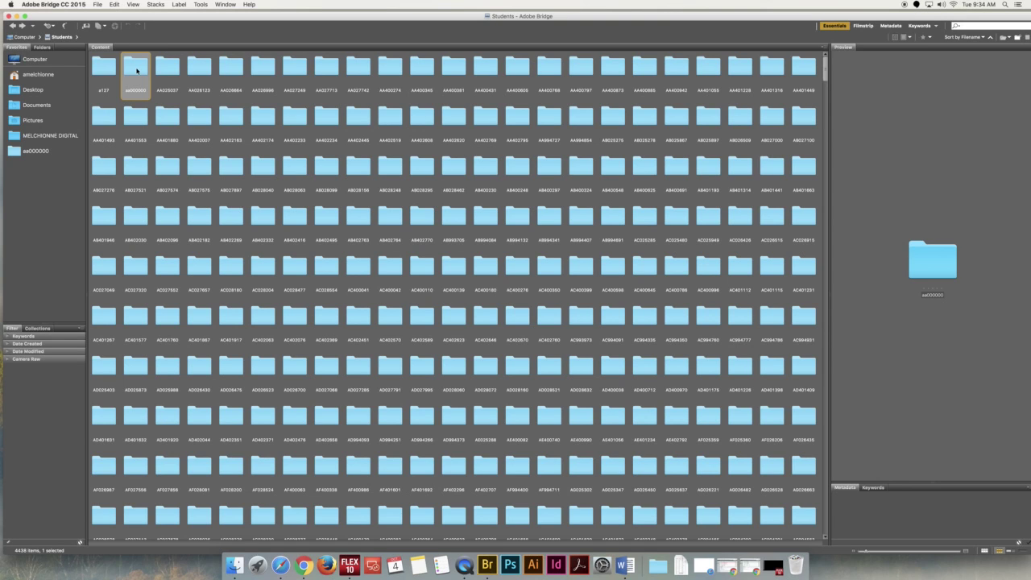
Open the 100CANON folder inside DCIM on the NO NAME camera card.
{"action": "scroll", "coordinate": [133, 77], "scroll_direction": "down", "scroll_amount": 1}
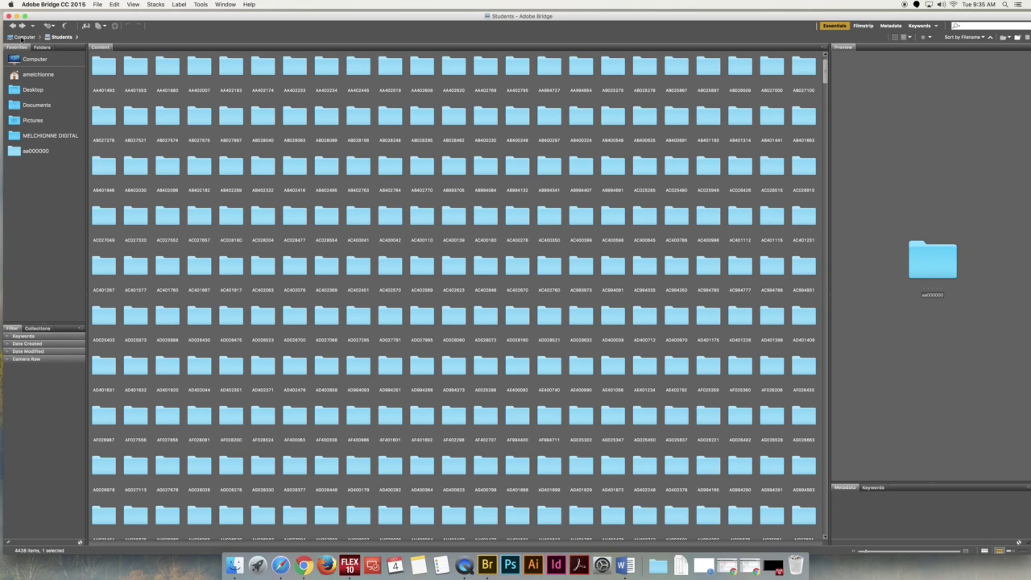
{"action": "left_click", "coordinate": [23, 37]}
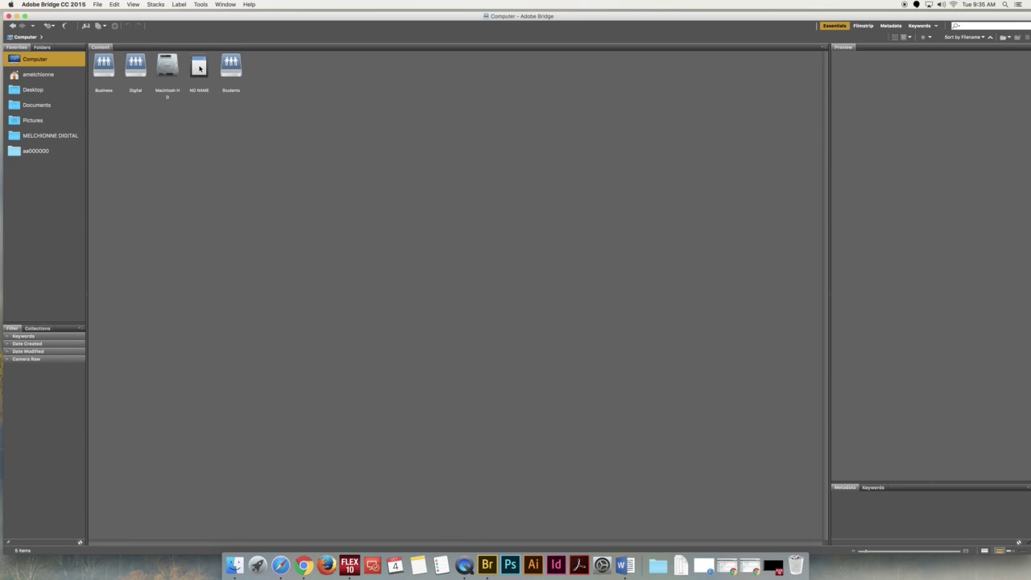
{"action": "double_click", "coordinate": [199, 67]}
{"action": "double_click", "coordinate": [105, 72]}
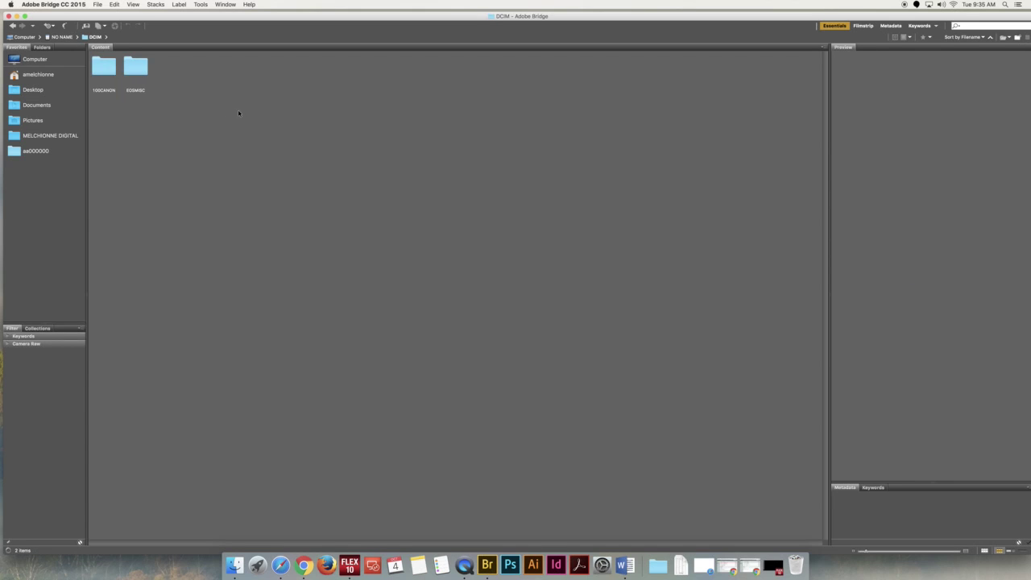
{"action": "left_click", "coordinate": [104, 72]}
{"action": "double_click", "coordinate": [105, 72]}
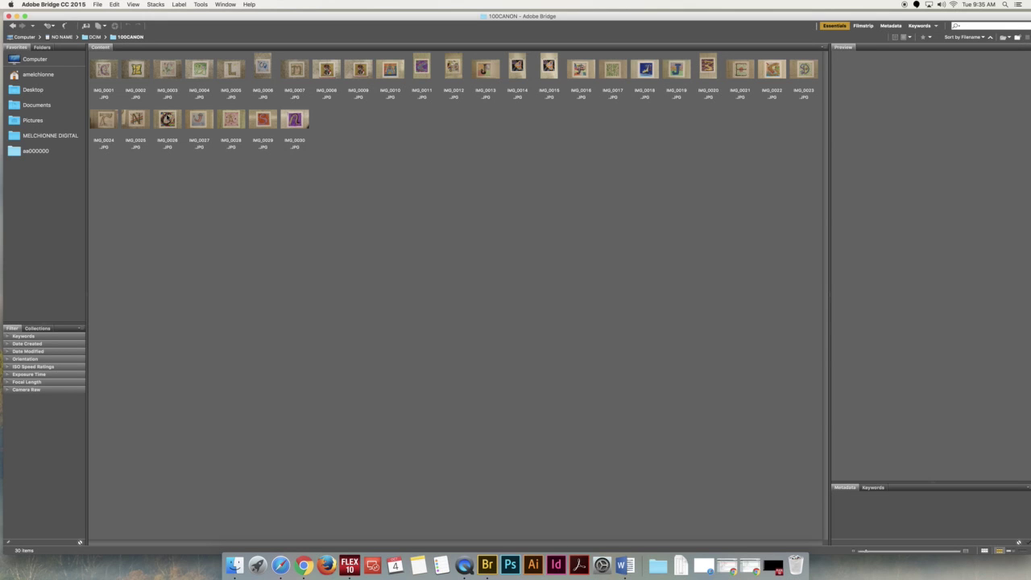
Widen the preview area with IMG_0001.JPG selected and look through the photos in full-screen preview.
{"action": "left_click", "coordinate": [103, 87]}
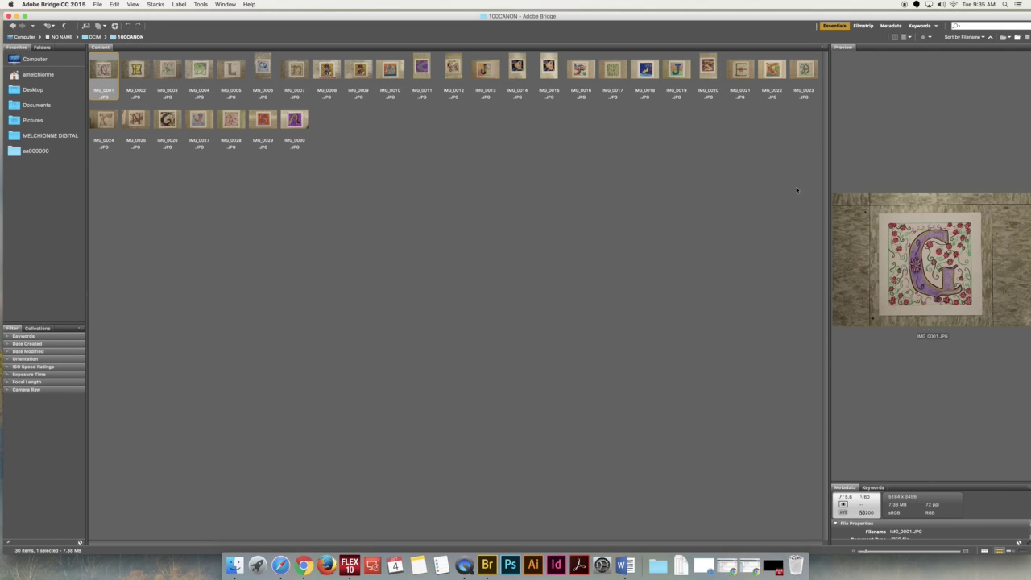
{"action": "left_click_drag", "start_coordinate": [822, 182], "coordinate": [600, 173]}
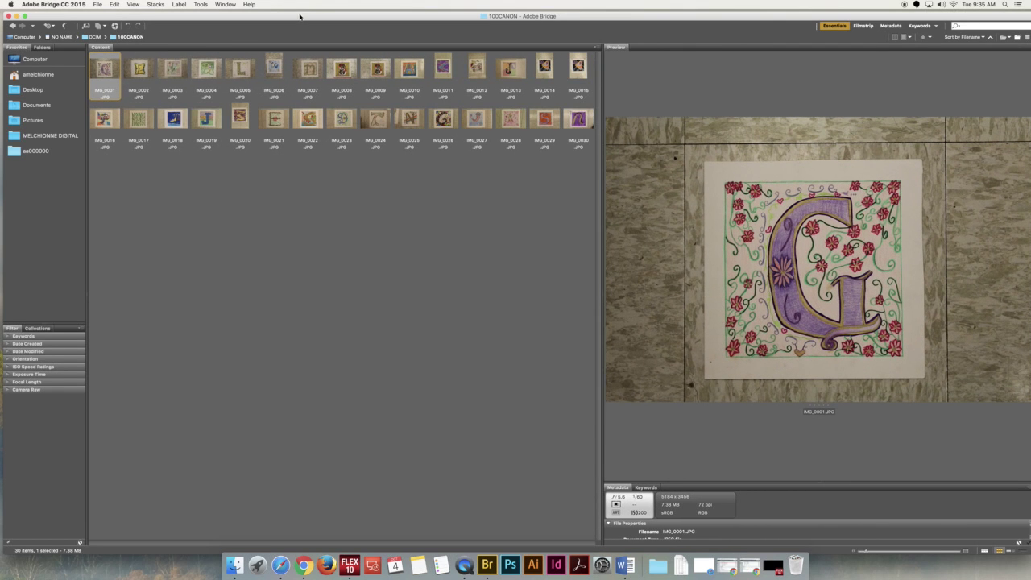
{"action": "left_click", "coordinate": [134, 5]}
{"action": "left_click", "coordinate": [139, 15]}
{"action": "key", "text": "Right"}
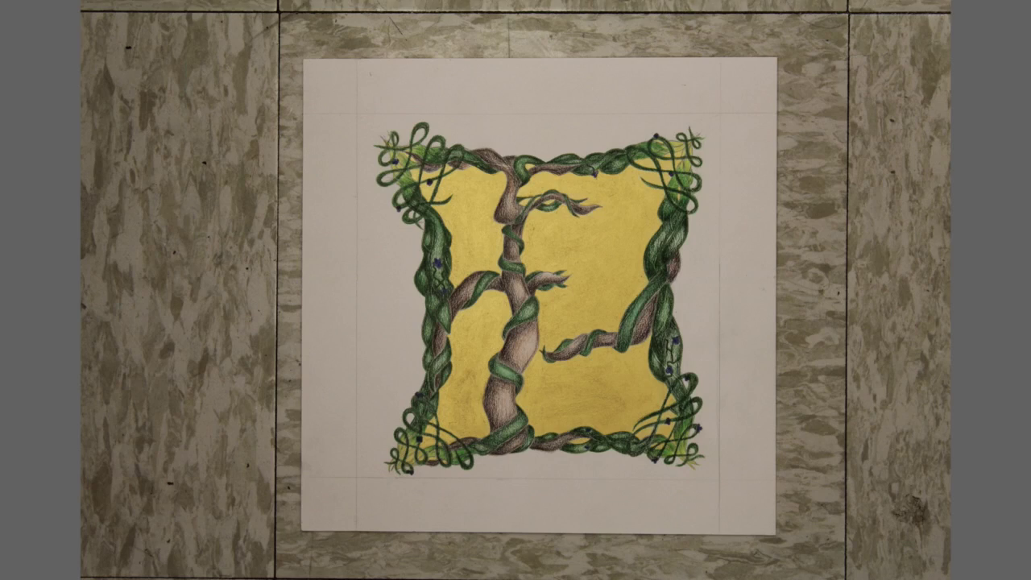
{"action": "key", "text": "Right"}
{"action": "key", "text": "Right"}
{"action": "key", "text": "Escape"}
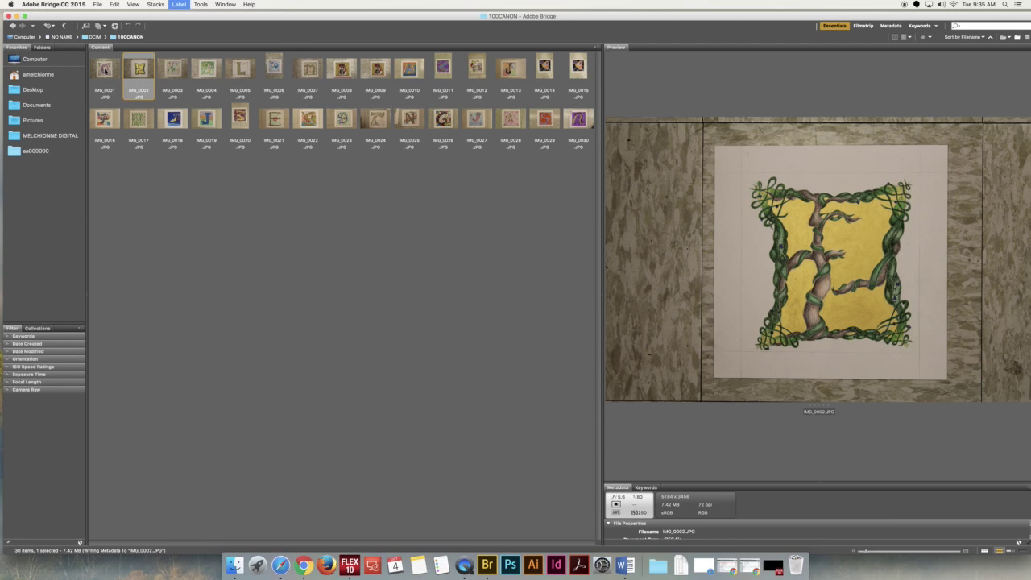
Give IMG_0002, IMG_0004, IMG_0006 and IMG_0011 a 5-star rating.
{"action": "key", "text": "super+5"}
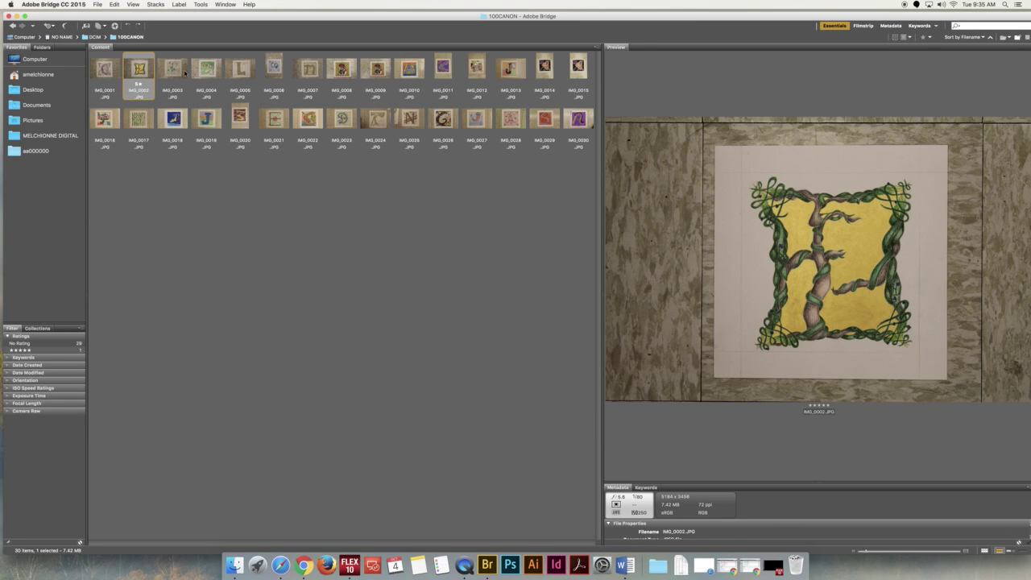
{"action": "key", "text": "Right"}
{"action": "key", "text": "Right"}
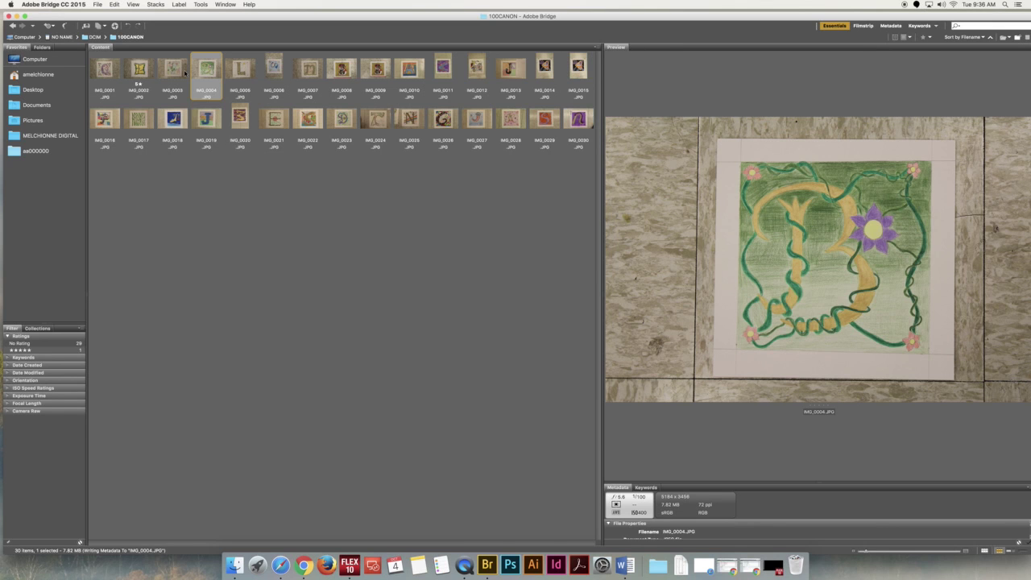
{"action": "key", "text": "super+5"}
{"action": "key", "text": "Right"}
{"action": "key", "text": "Right"}
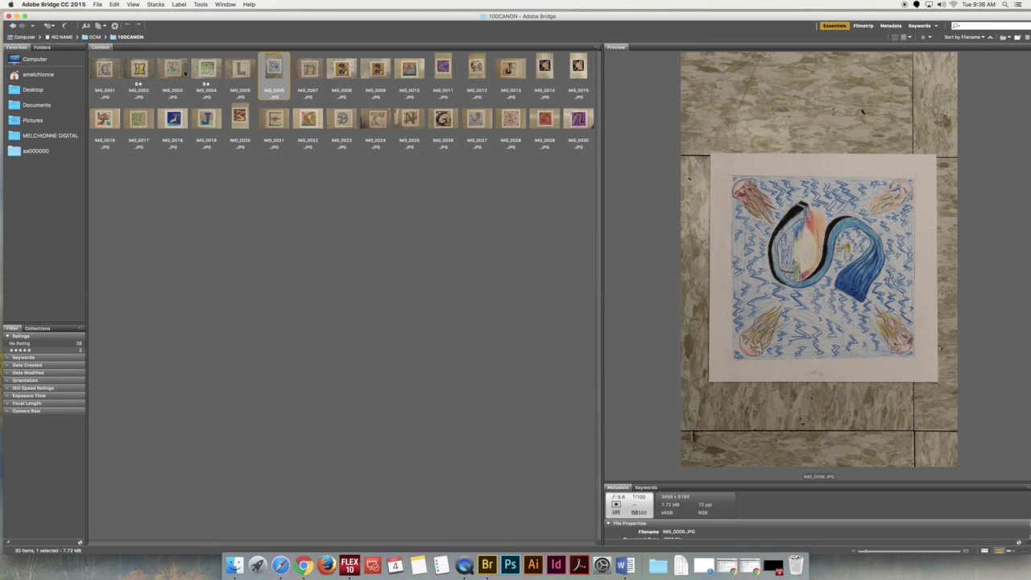
{"action": "key", "text": "super+5"}
{"action": "left_click", "coordinate": [442, 71]}
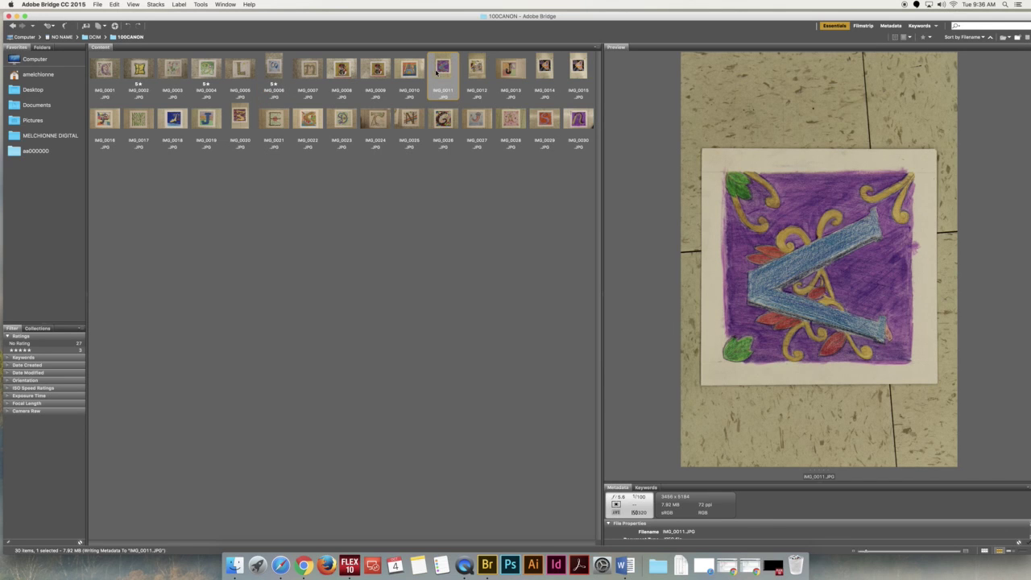
{"action": "key", "text": "super+5"}
Filter the folder to show only 5-star photos and clear the selection.
{"action": "left_click", "coordinate": [935, 39]}
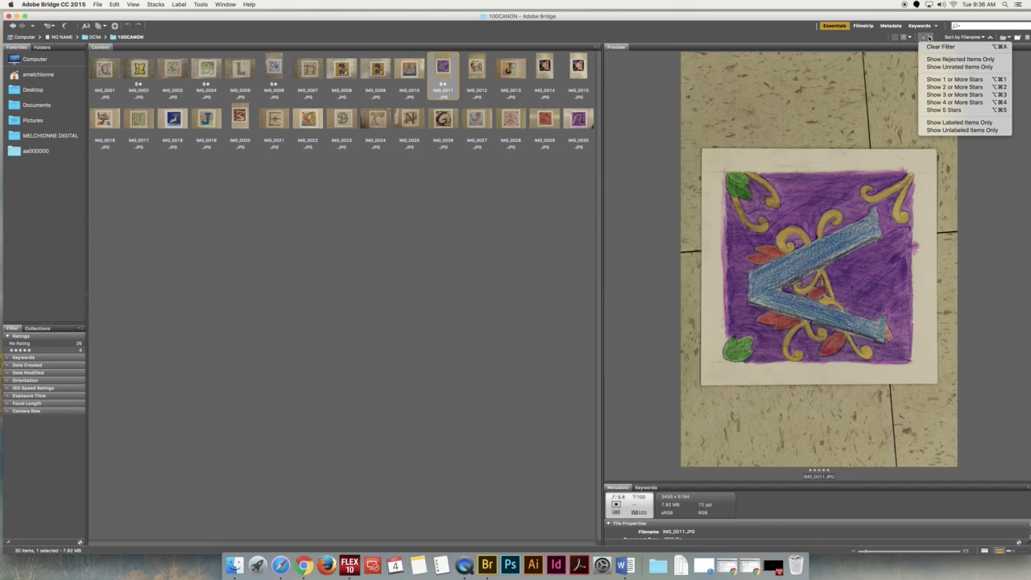
{"action": "left_click", "coordinate": [935, 111]}
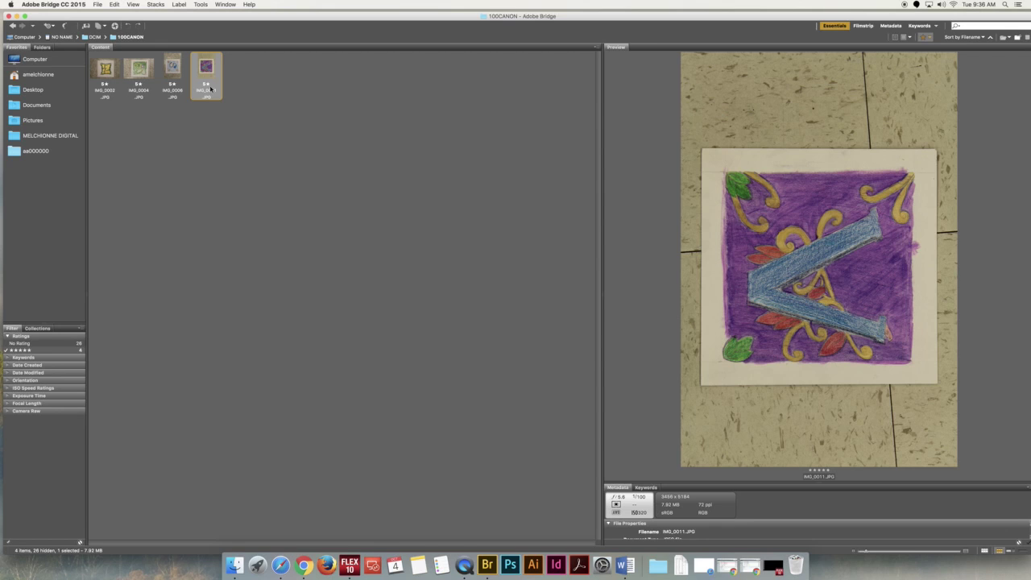
{"action": "left_click", "coordinate": [253, 101]}
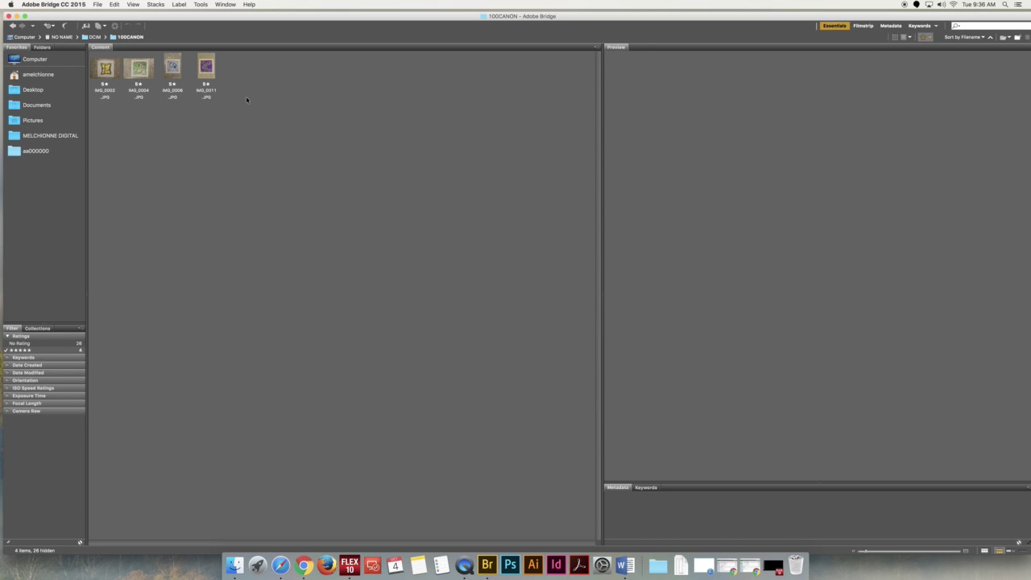
Select all the filtered photos and create a Contact Sheet II from them in Photoshop at 8 by 10 inches and 300 pixels/inch.
{"action": "left_click", "coordinate": [97, 67]}
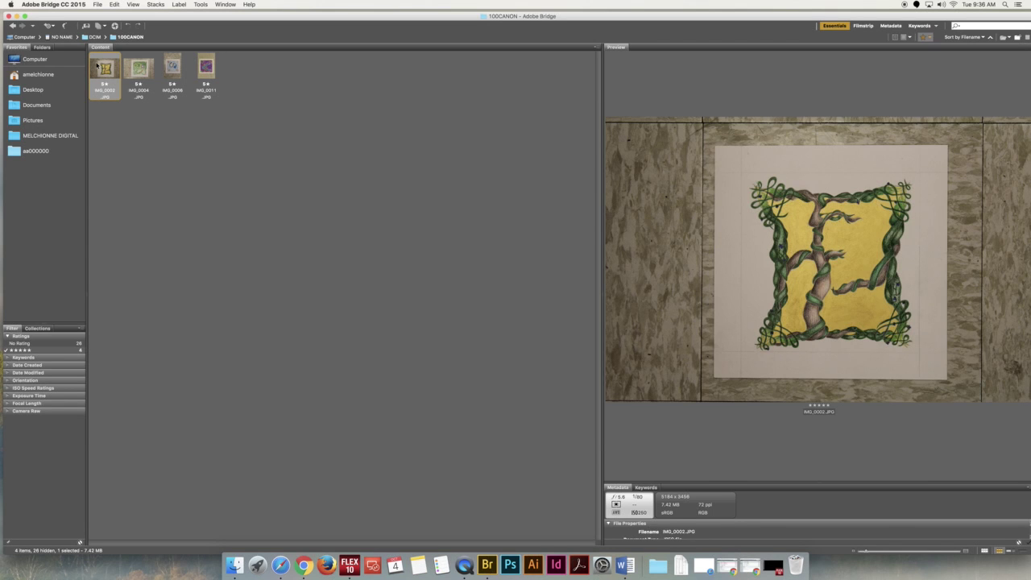
{"action": "key", "text": "super+a"}
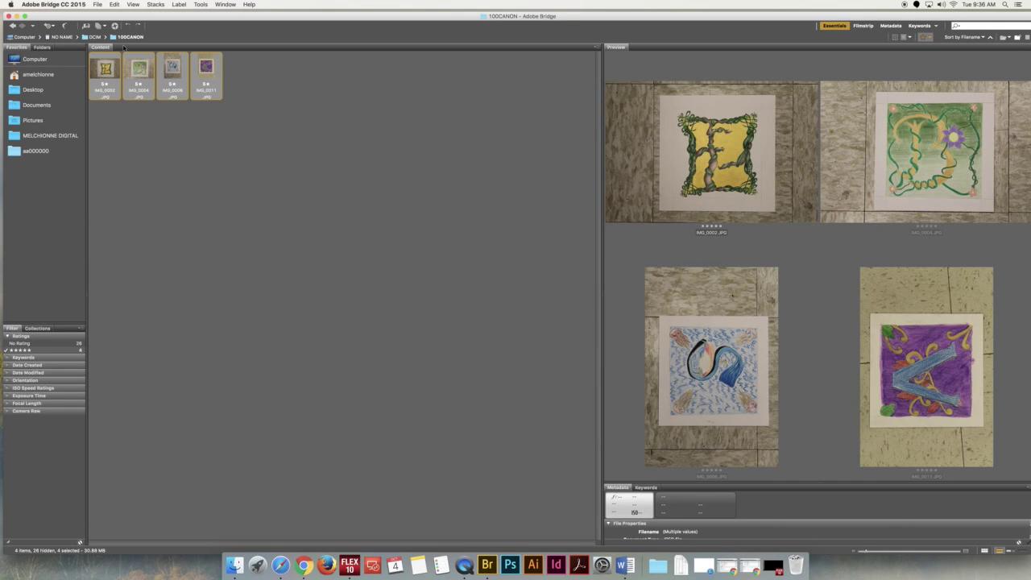
{"action": "left_click", "coordinate": [200, 5]}
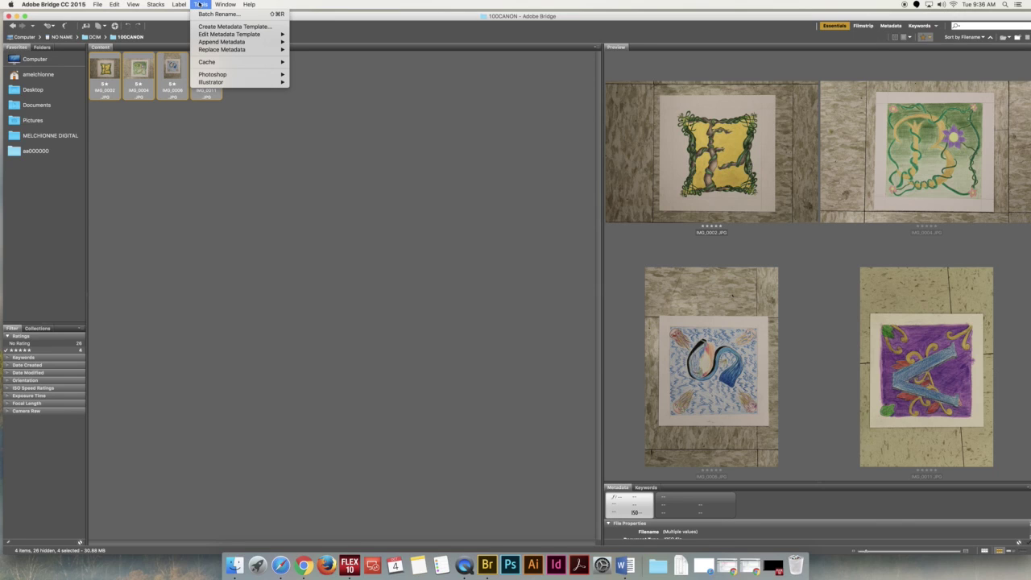
{"action": "mouse_move", "coordinate": [242, 74]}
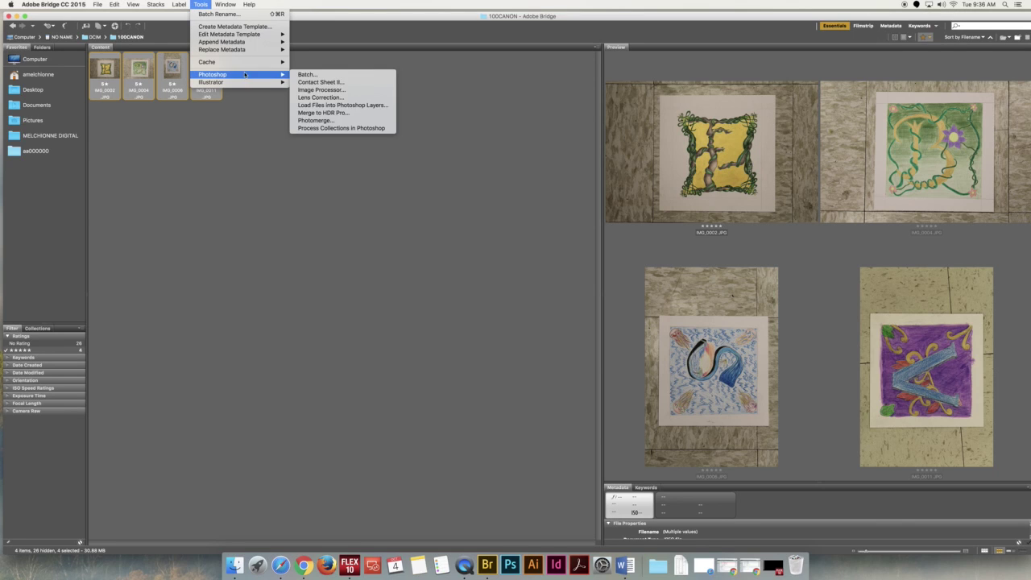
{"action": "left_click", "coordinate": [340, 83]}
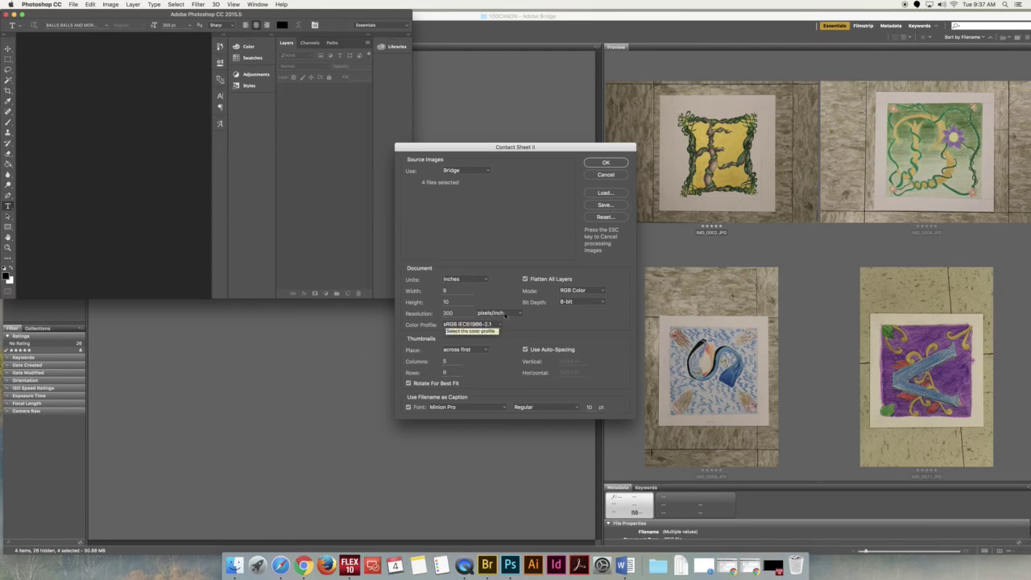
{"action": "left_click", "coordinate": [606, 163]}
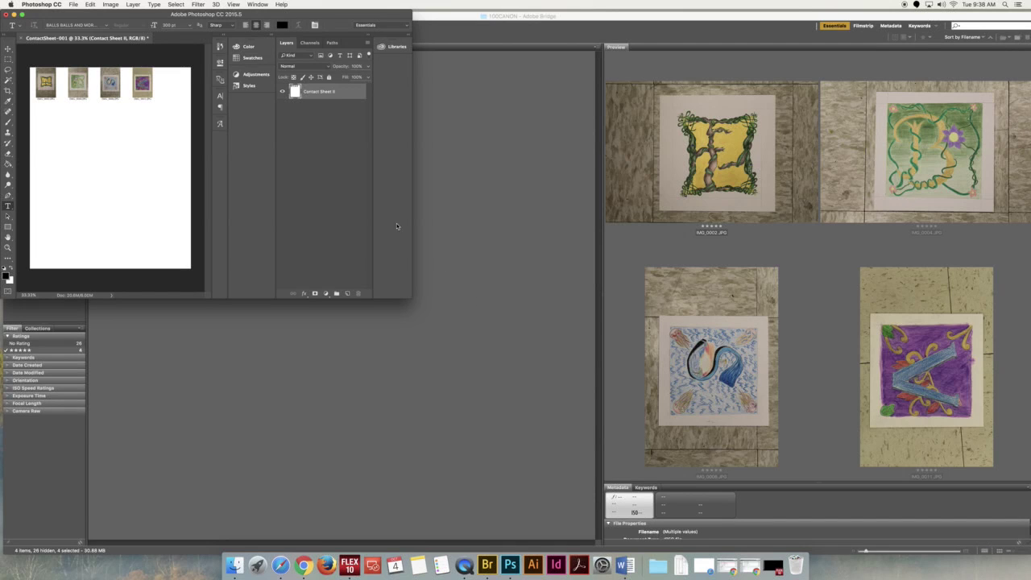
Start saving the contact sheet under a new name, choosing the Scavenger Hunt CS 3 folder within the FINAL PROJECTS 16-17 contact sheet folder.
{"action": "left_click", "coordinate": [73, 4]}
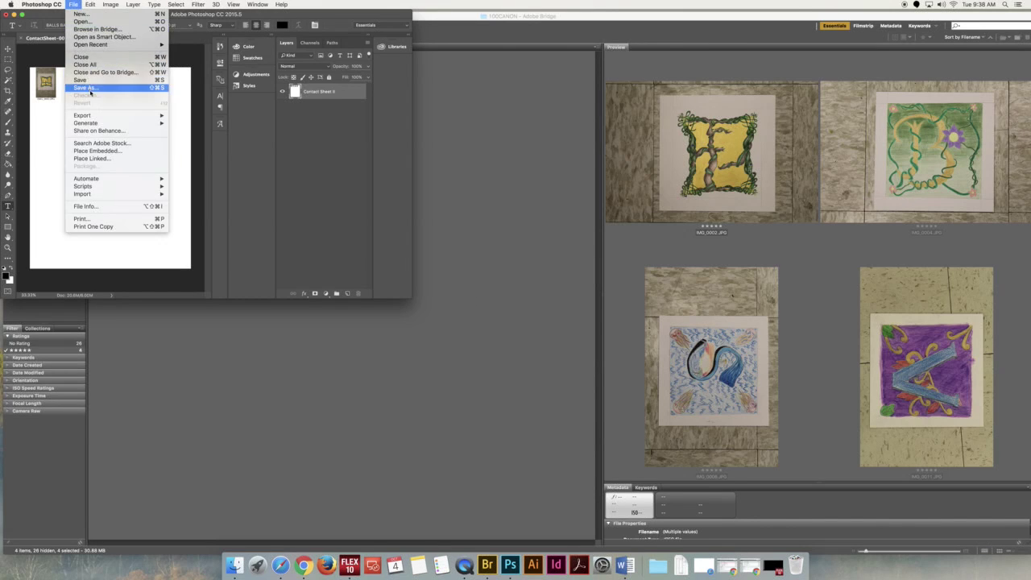
{"action": "left_click", "coordinate": [90, 90]}
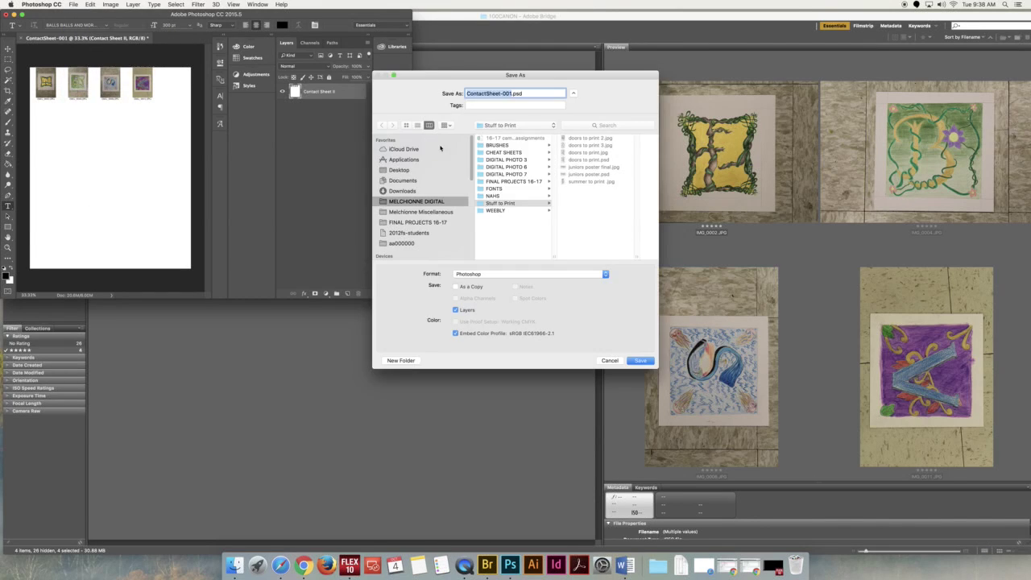
{"action": "left_click", "coordinate": [416, 221]}
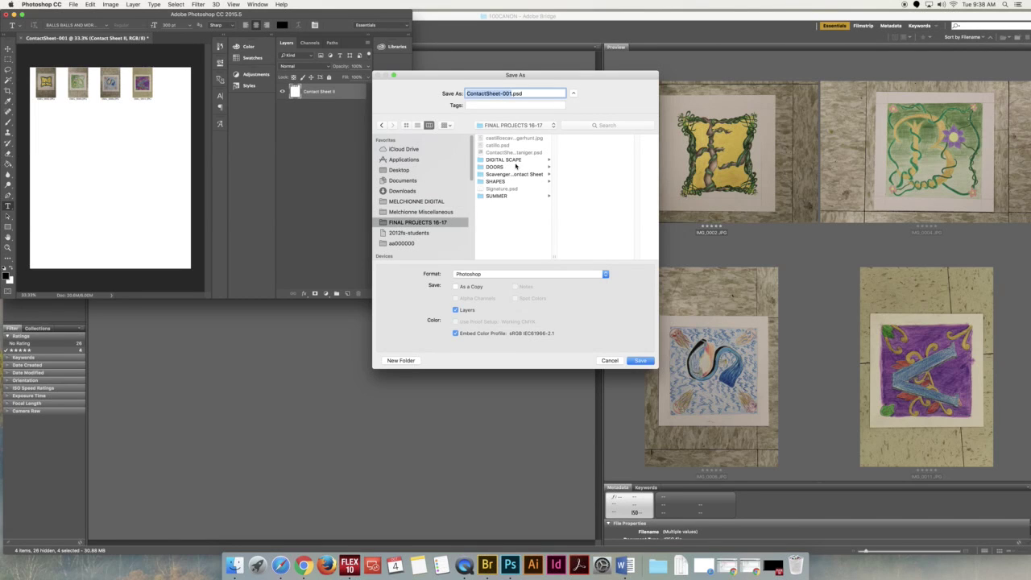
{"action": "left_click", "coordinate": [512, 175]}
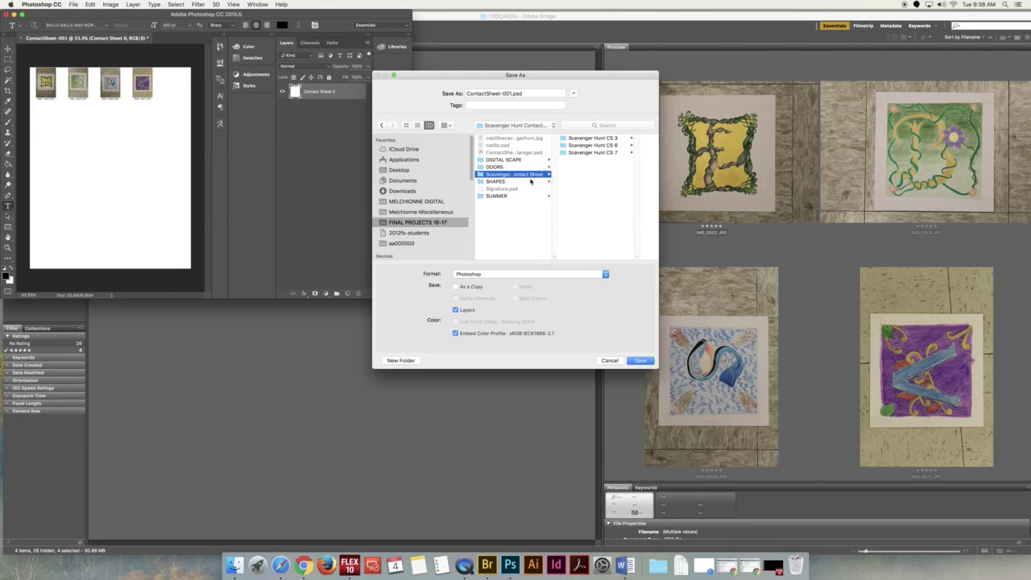
{"action": "left_click", "coordinate": [616, 138]}
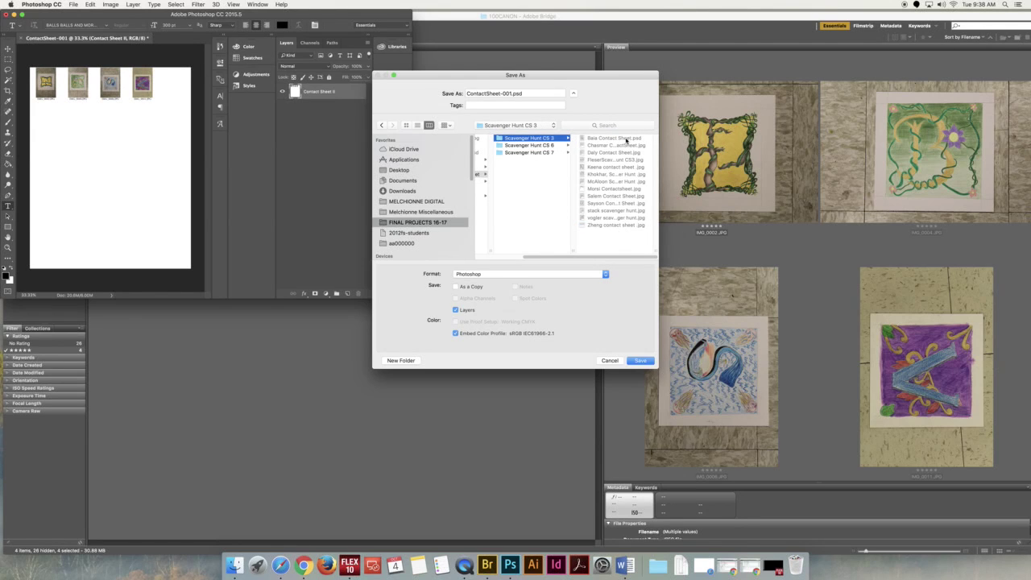
Save the contact sheet as a JPEG at Maximum quality, named with the surname followed by "scav hunt cs".
{"action": "left_click", "coordinate": [510, 275]}
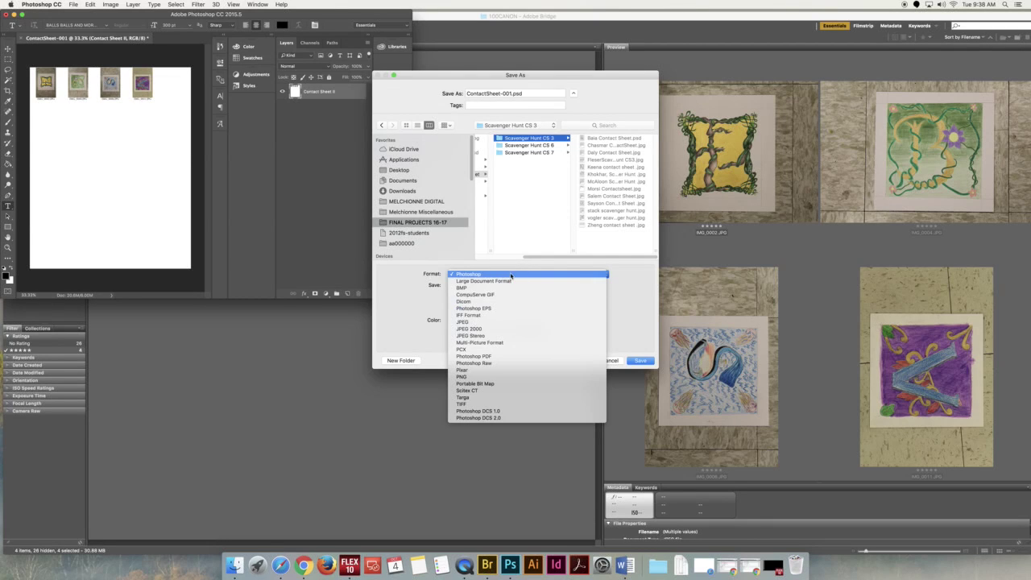
{"action": "left_click", "coordinate": [504, 324]}
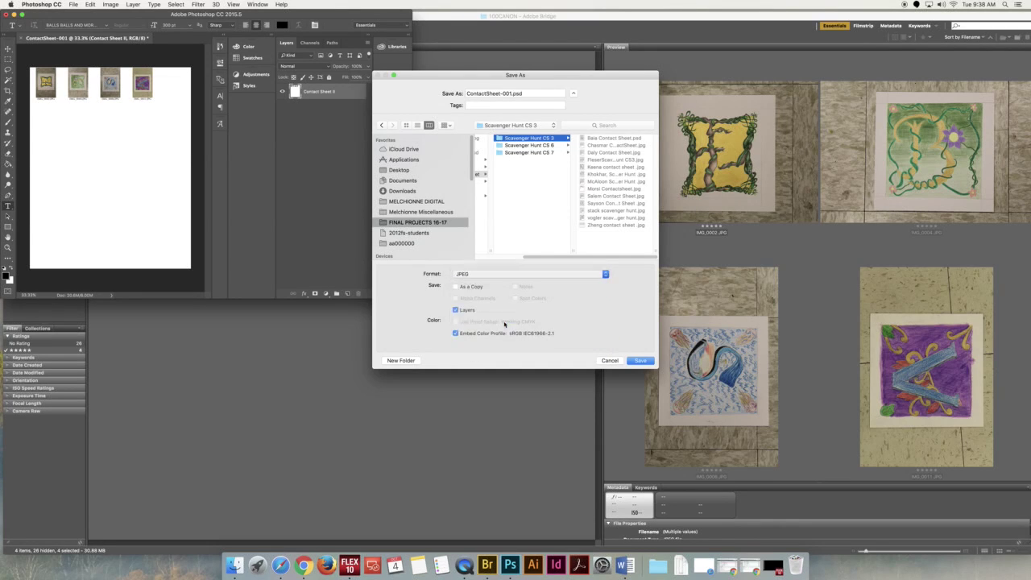
{"action": "triple_click", "coordinate": [511, 93]}
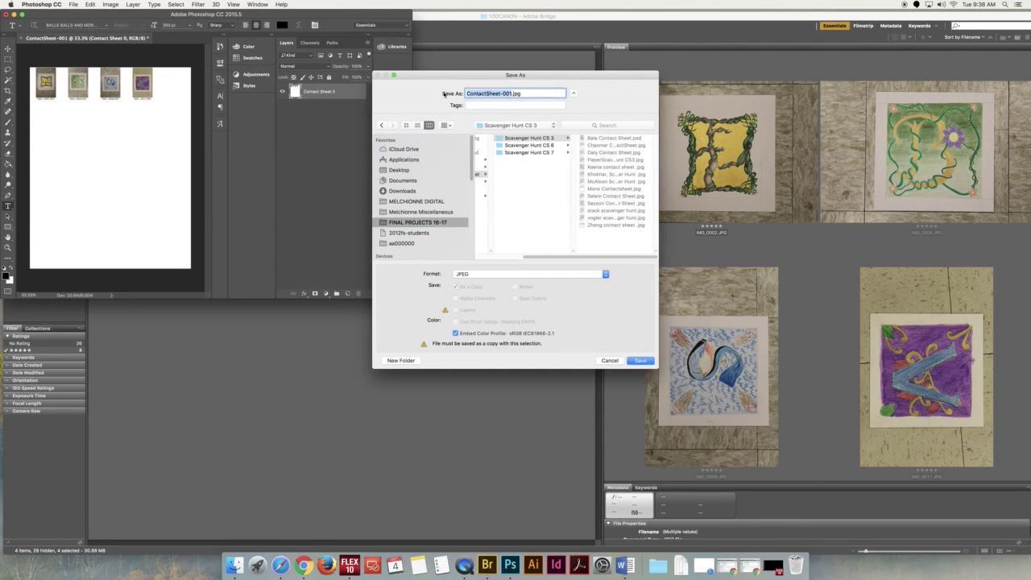
{"action": "type", "text": "melchionne scav hunt cs"}
{"action": "left_click", "coordinate": [528, 94]}
{"action": "left_click", "coordinate": [465, 275]}
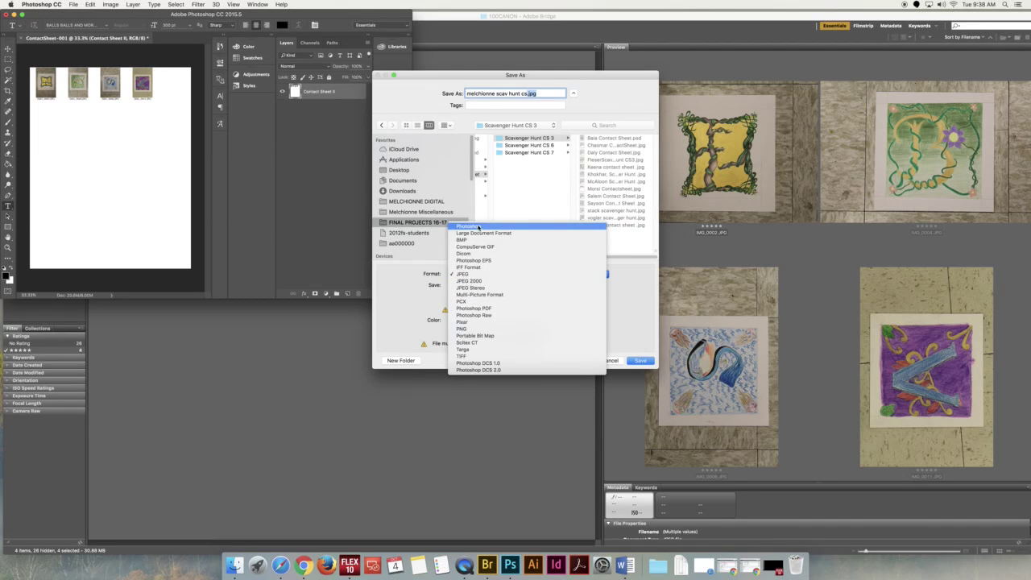
{"action": "left_click", "coordinate": [623, 296]}
{"action": "left_click", "coordinate": [642, 362]}
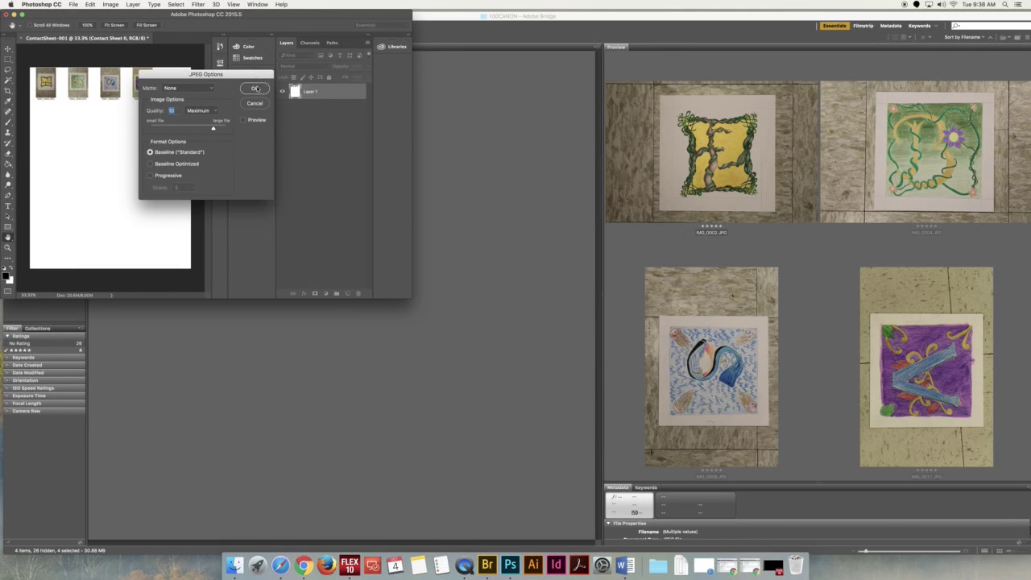
{"action": "left_click", "coordinate": [255, 88]}
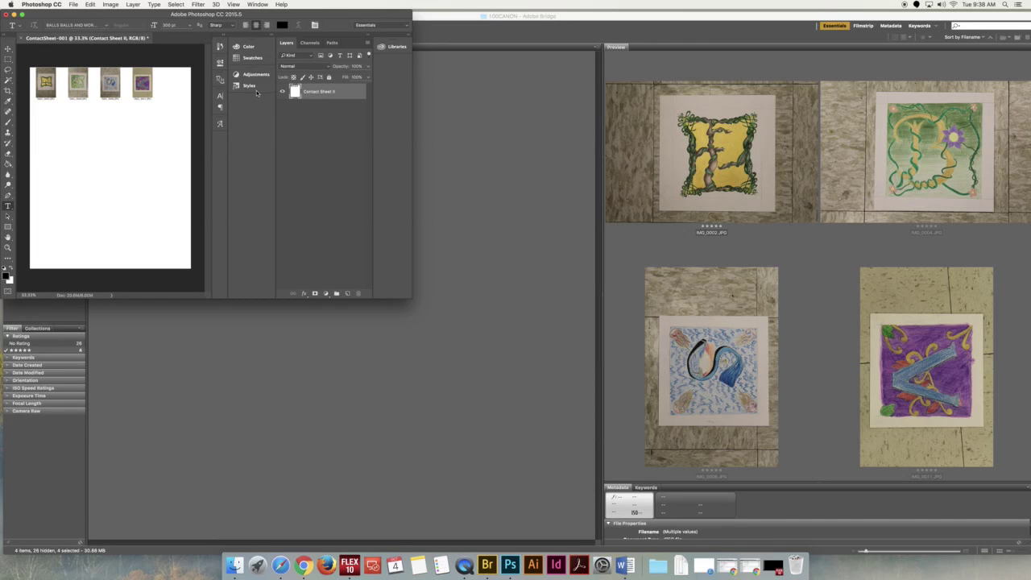
Minimize the Photoshop window to return to Bridge and open the Photo Downloader to get photos from the camera.
{"action": "left_click", "coordinate": [14, 16]}
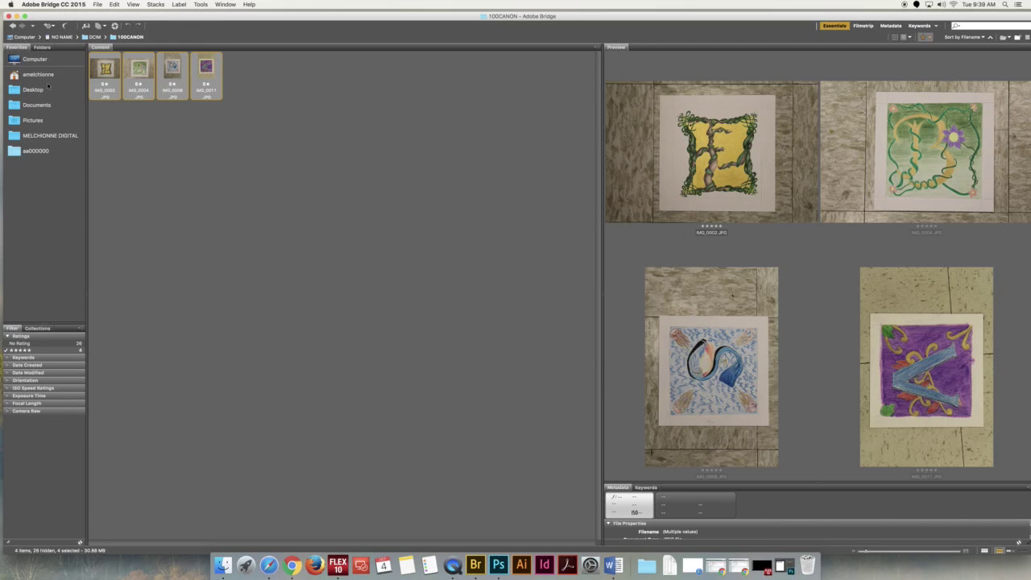
{"action": "left_click", "coordinate": [98, 4]}
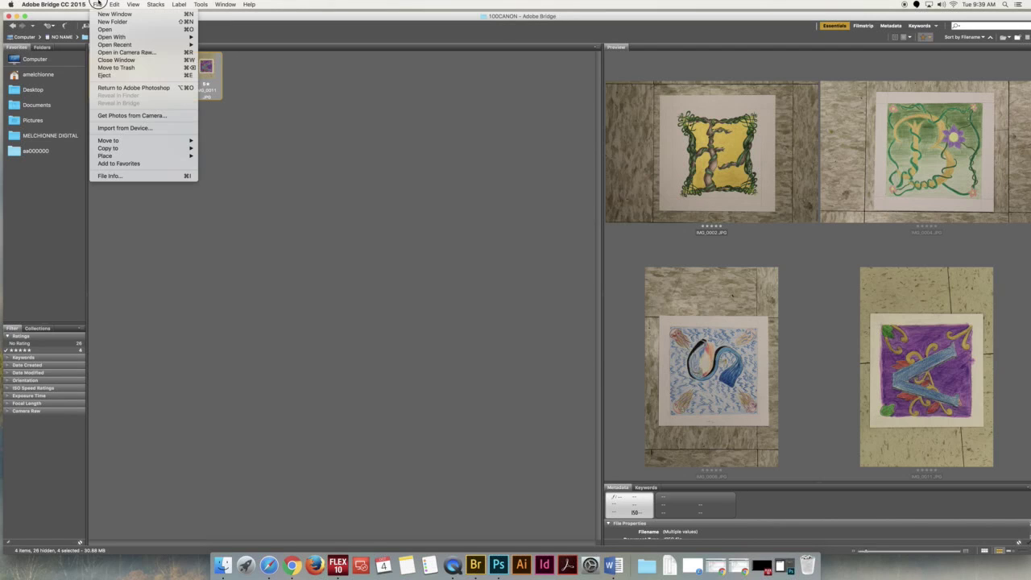
{"action": "left_click", "coordinate": [126, 116]}
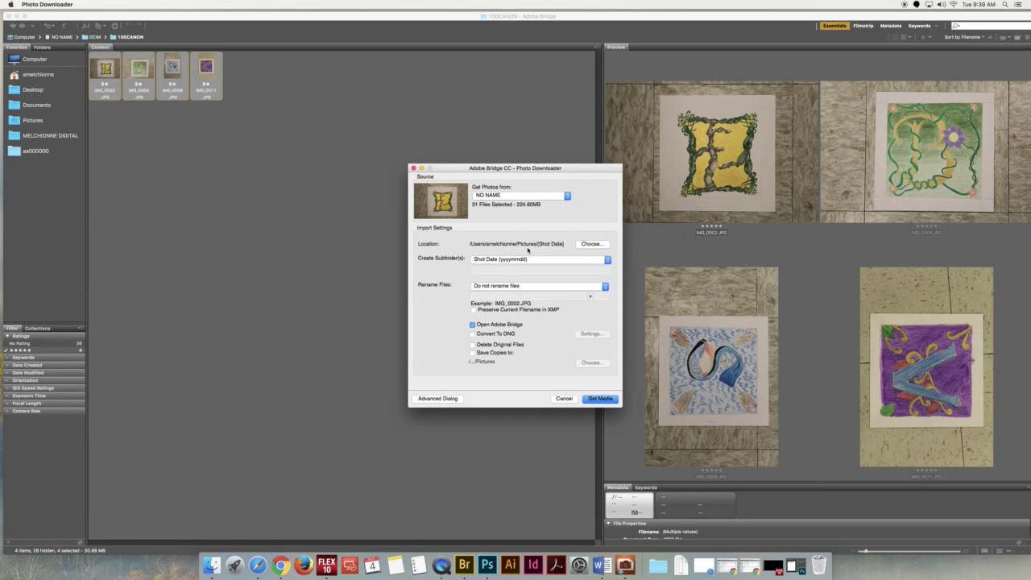
Browse to the aa000000 folder as the import location for the camera photos and cancel the folder choice.
{"action": "left_click", "coordinate": [592, 243]}
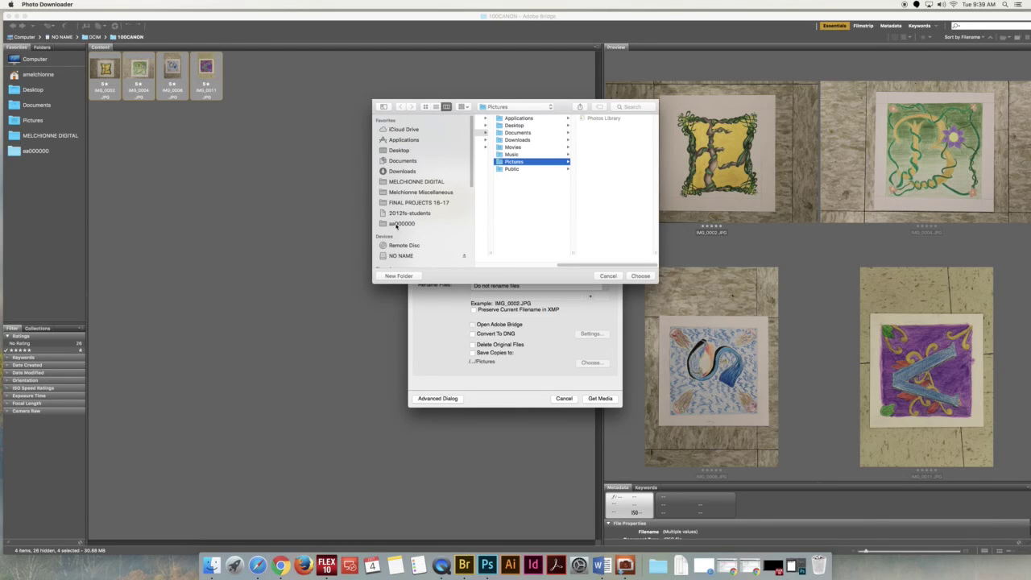
{"action": "left_click", "coordinate": [399, 225]}
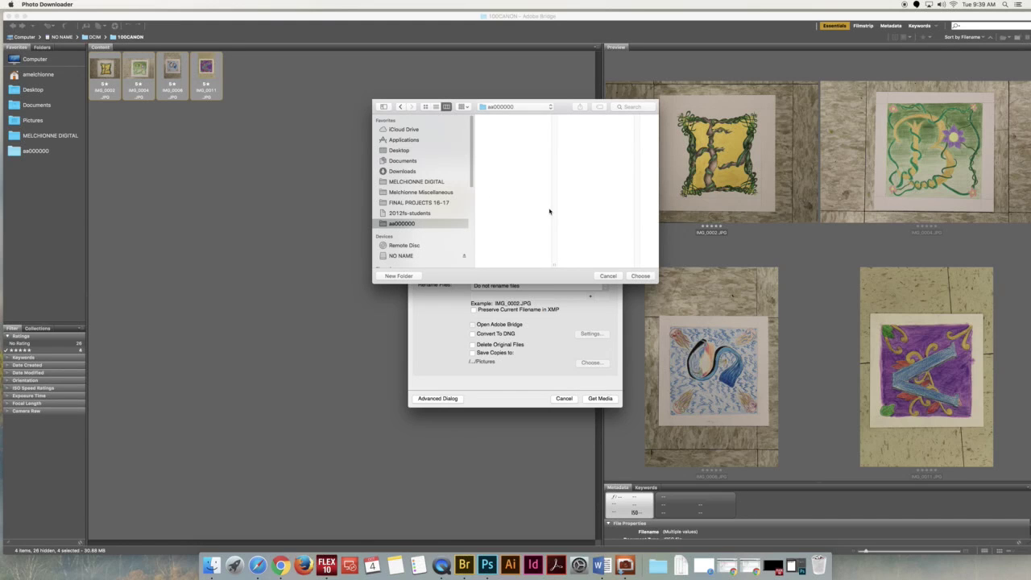
{"action": "left_click", "coordinate": [616, 276]}
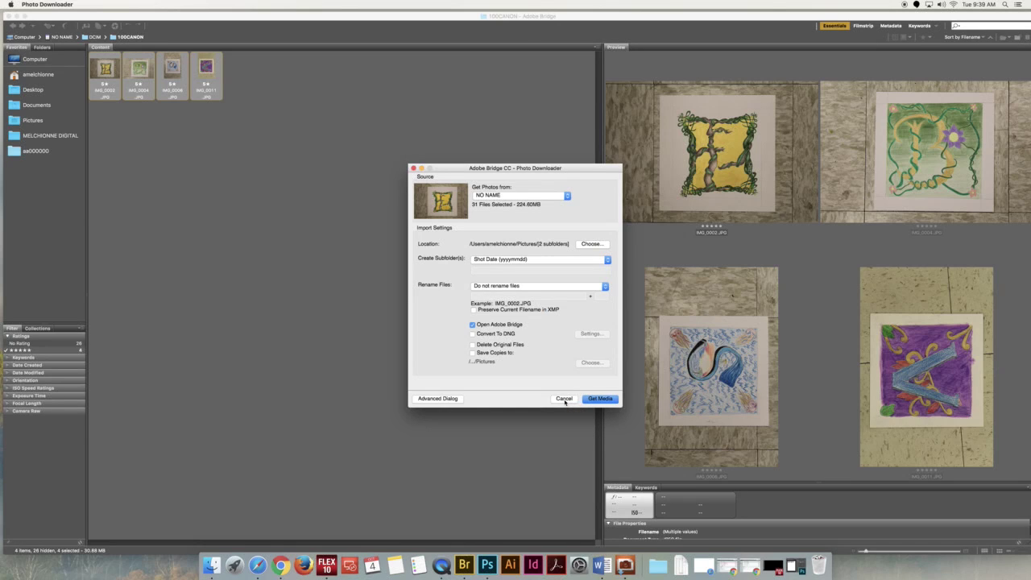
Try the subfolder options None and Today's Date (yyyymmdd) for the photo import, and cancel the Photo Downloader.
{"action": "left_click_drag", "start_coordinate": [564, 401], "coordinate": [506, 396]}
{"action": "left_click", "coordinate": [530, 261]}
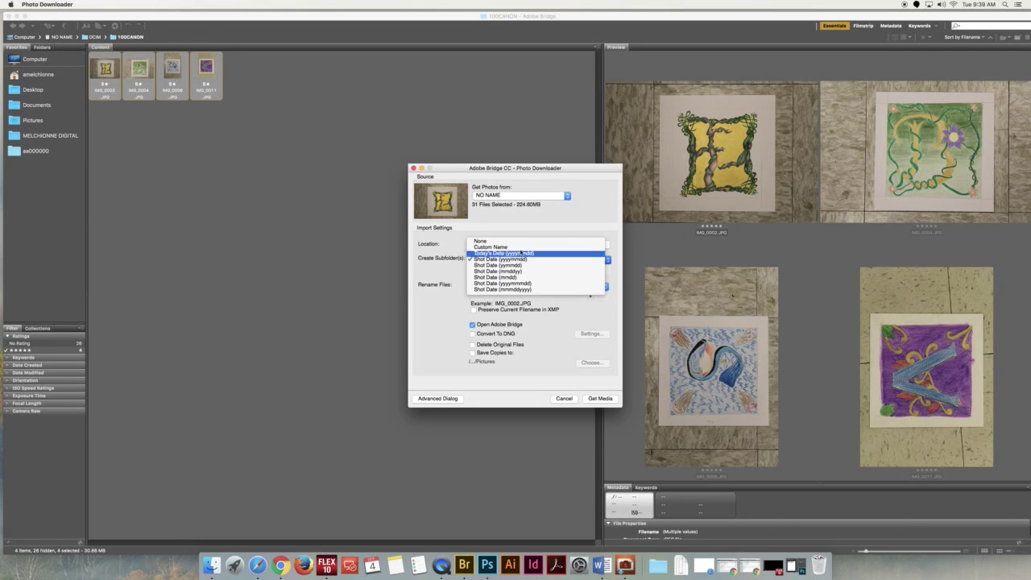
{"action": "left_click", "coordinate": [517, 242]}
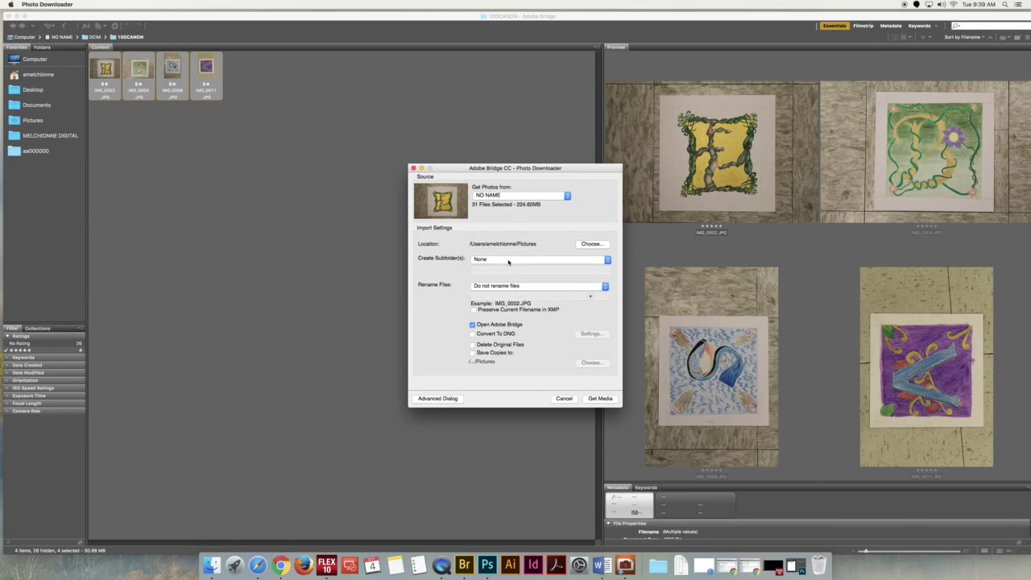
{"action": "left_click", "coordinate": [508, 262]}
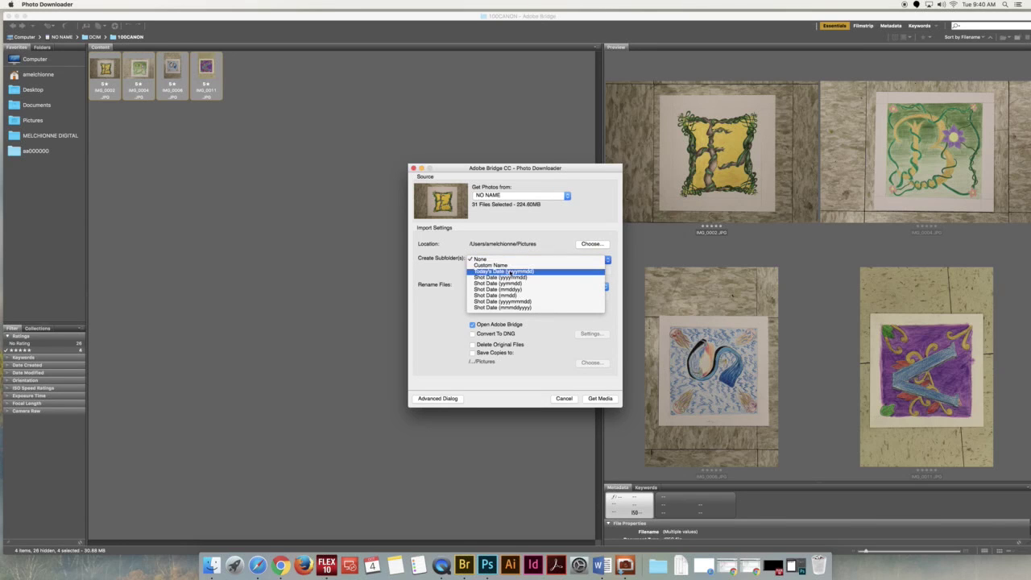
{"action": "left_click", "coordinate": [520, 272]}
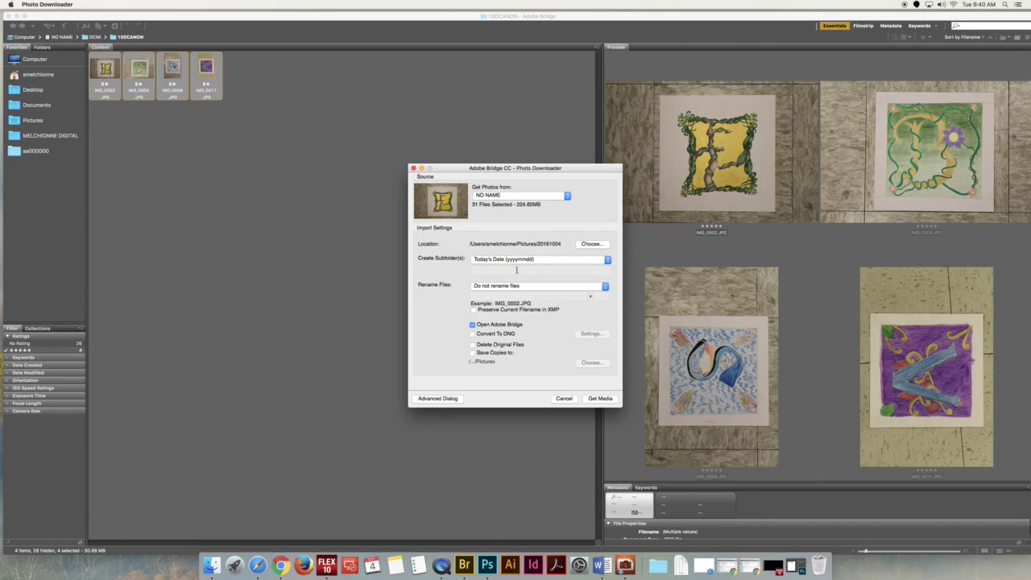
{"action": "left_click", "coordinate": [511, 261]}
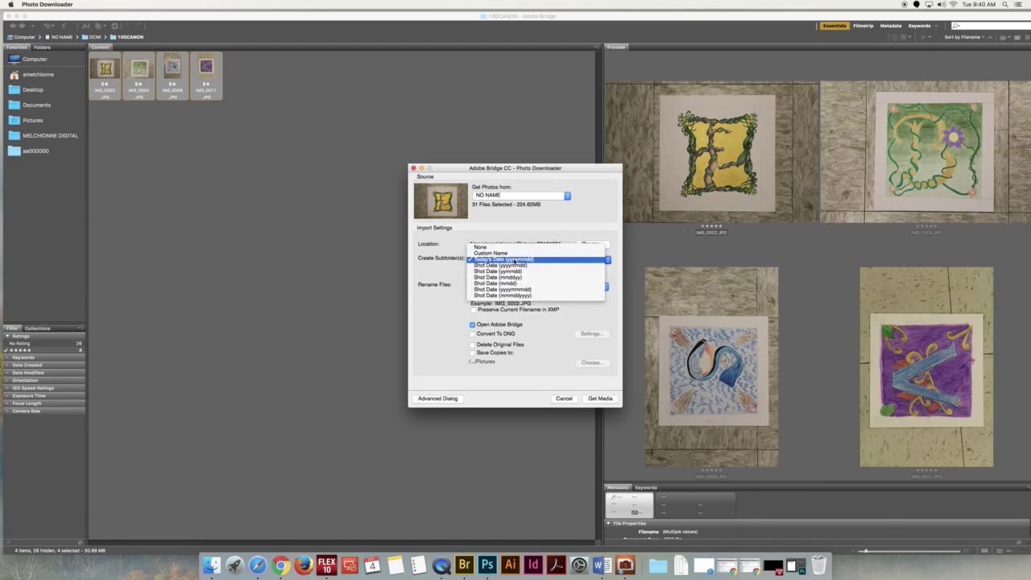
{"action": "left_click", "coordinate": [444, 272]}
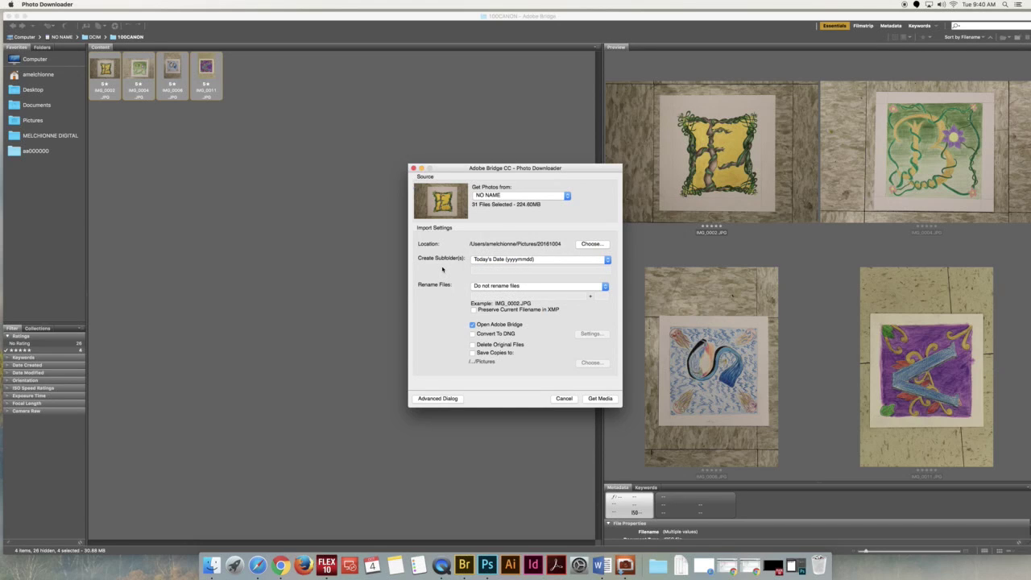
{"action": "left_click", "coordinate": [565, 398]}
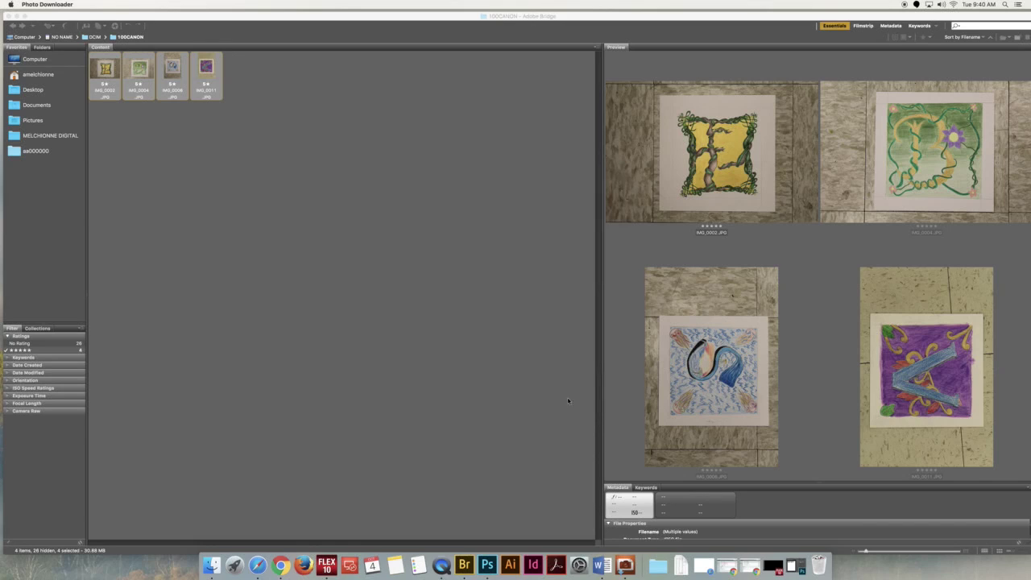